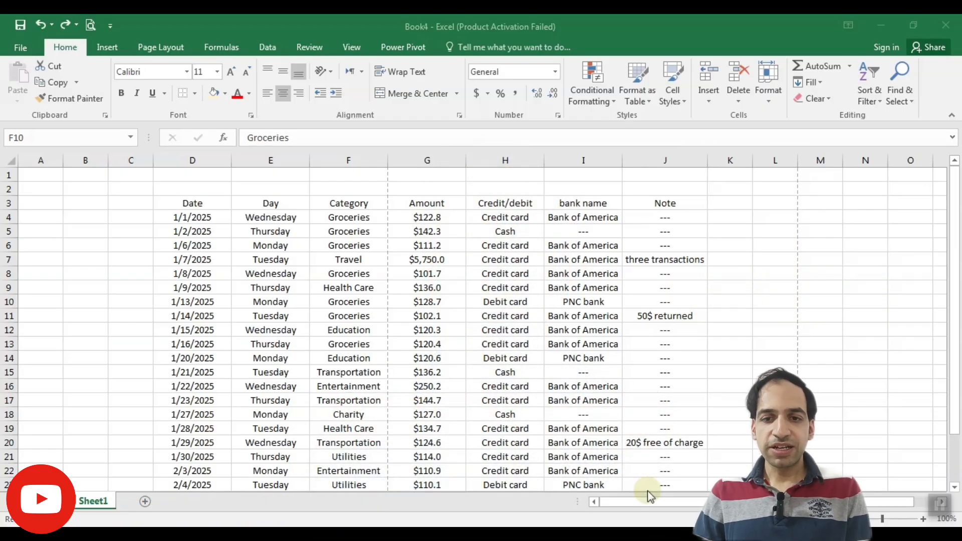
Select the whole table from the Date header to the last Note cell and apply All Borders.
left_click(192, 274)
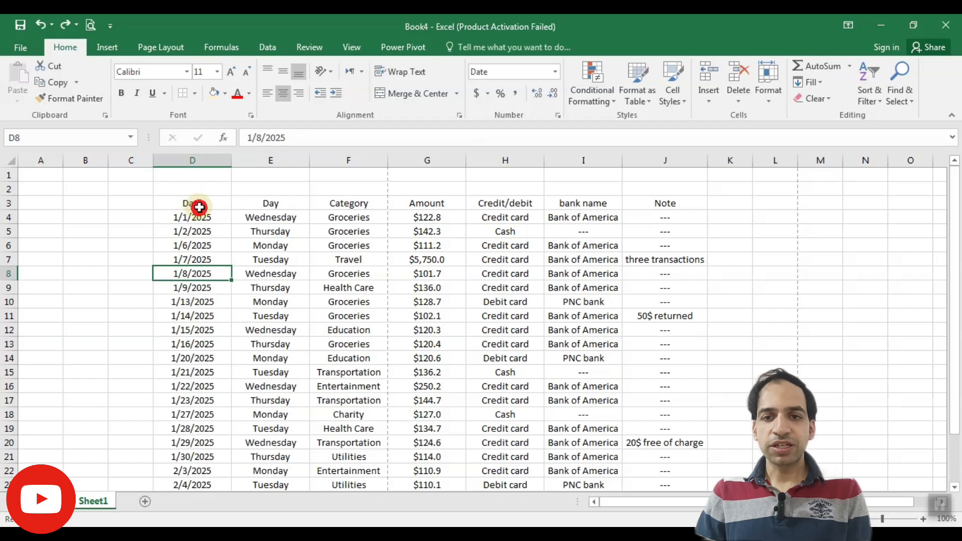
left_click_drag(199, 207, 634, 451)
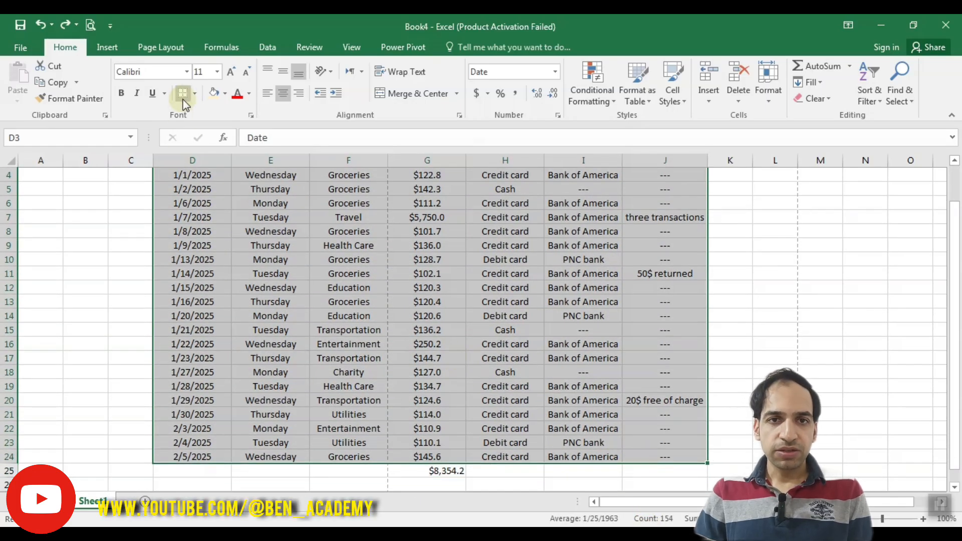
left_click(196, 95)
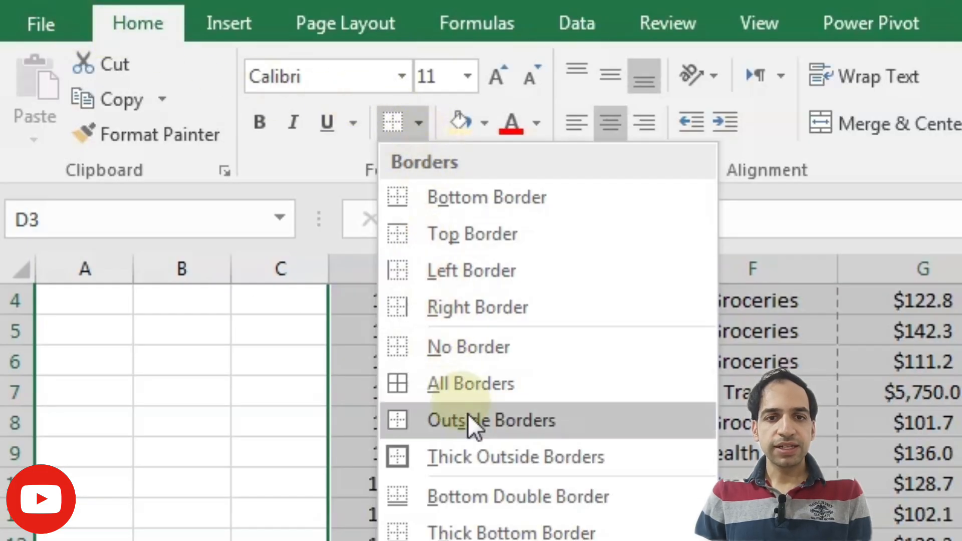
left_click(501, 389)
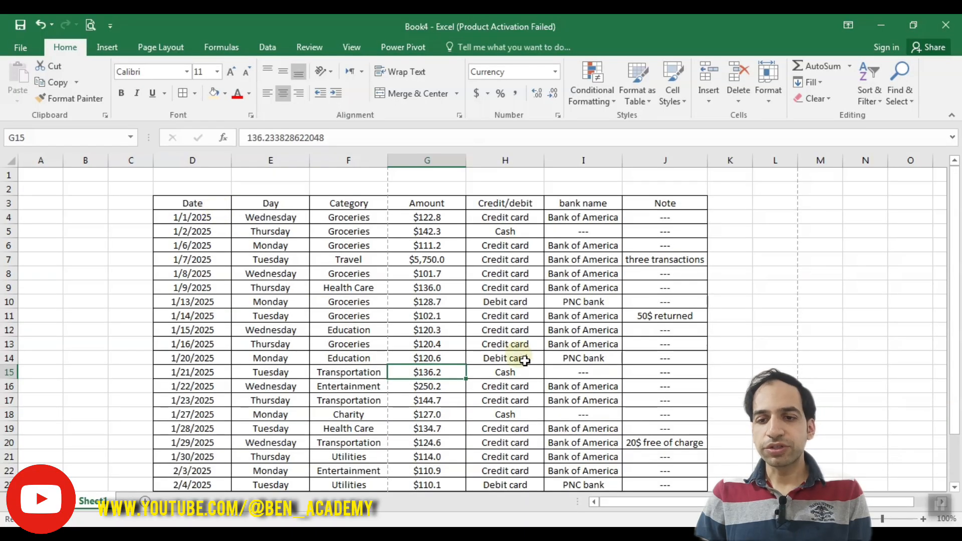
Select the header row from Date to Note and apply a Thick Outside Border around it.
scroll(525, 361, "down", 4)
scroll(526, 366, "up", 4)
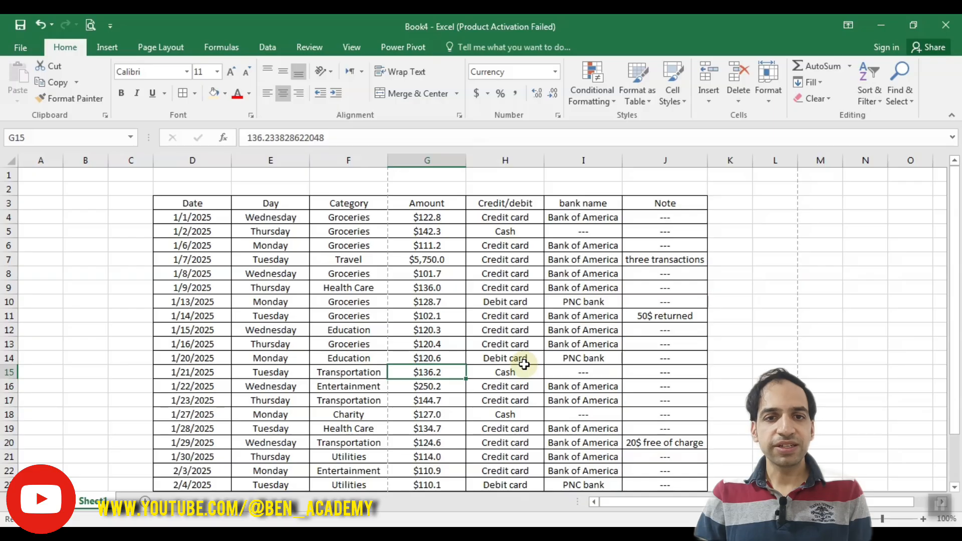
left_click(364, 246)
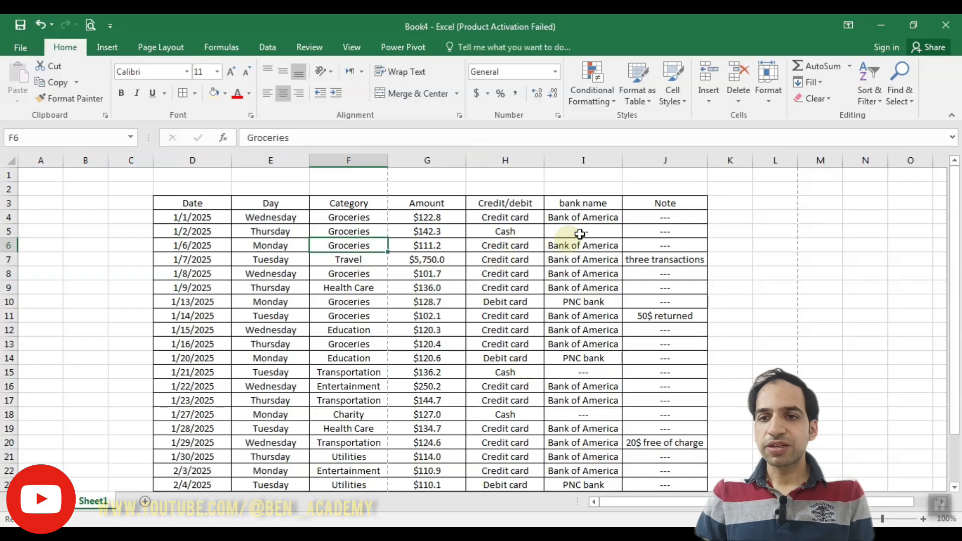
left_click_drag(649, 201, 224, 204)
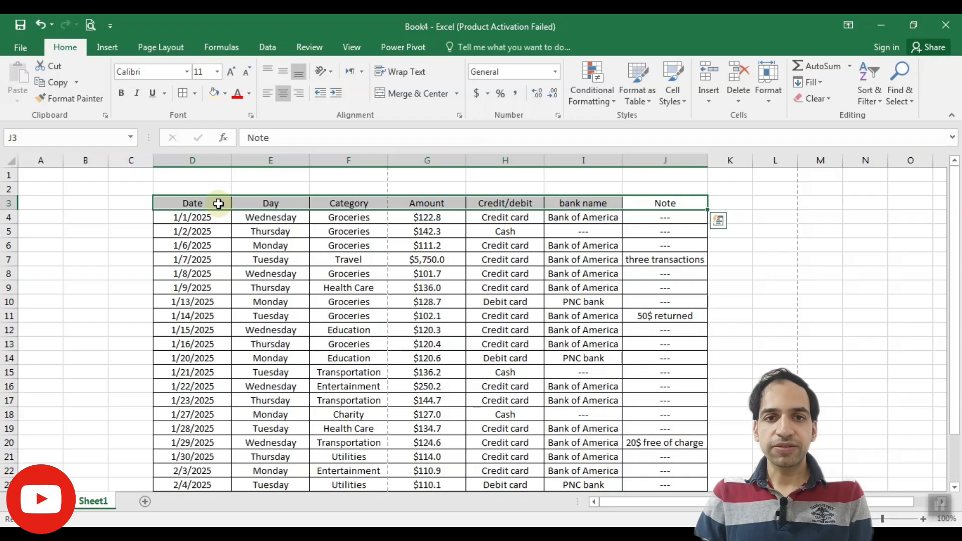
left_click(197, 94)
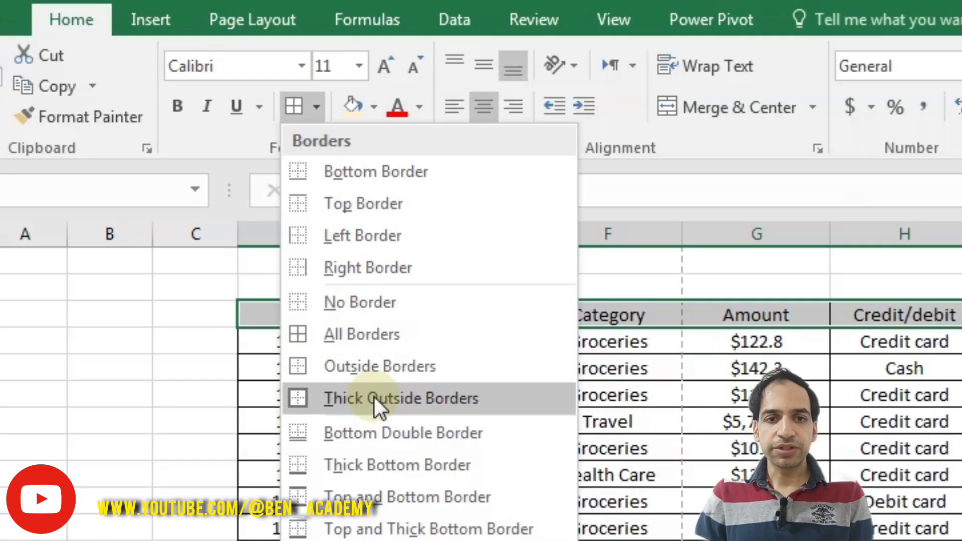
left_click(373, 396)
left_click(689, 474)
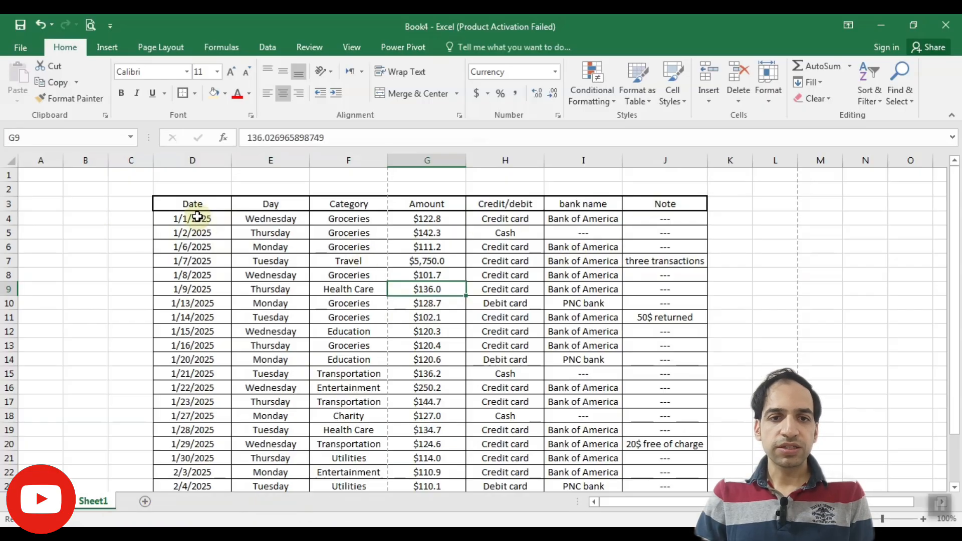
Apply a thick outside border around the Date column's data cells.
left_click_drag(198, 216, 197, 456)
left_click(323, 286)
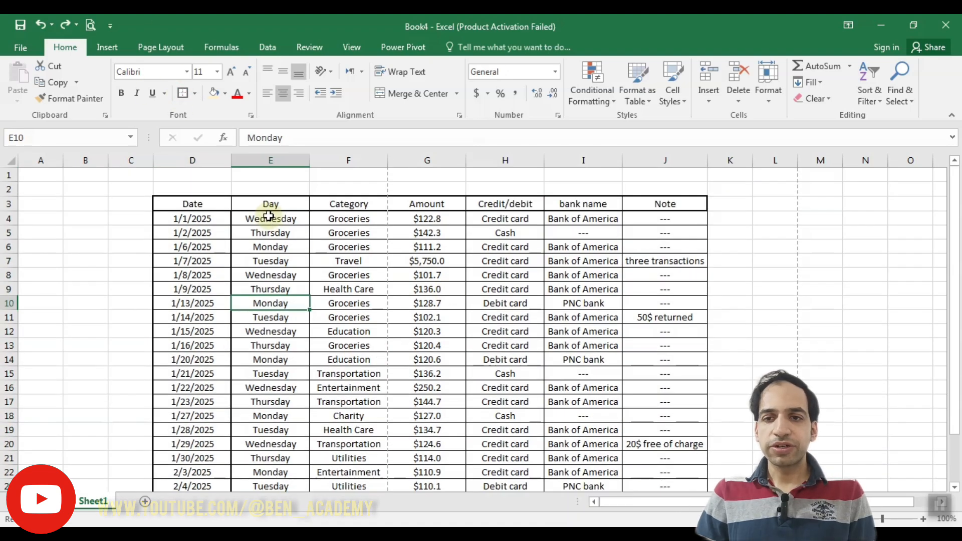
Apply a thick outside border around the remaining data cells from Day through Note.
left_click_drag(272, 219, 636, 452)
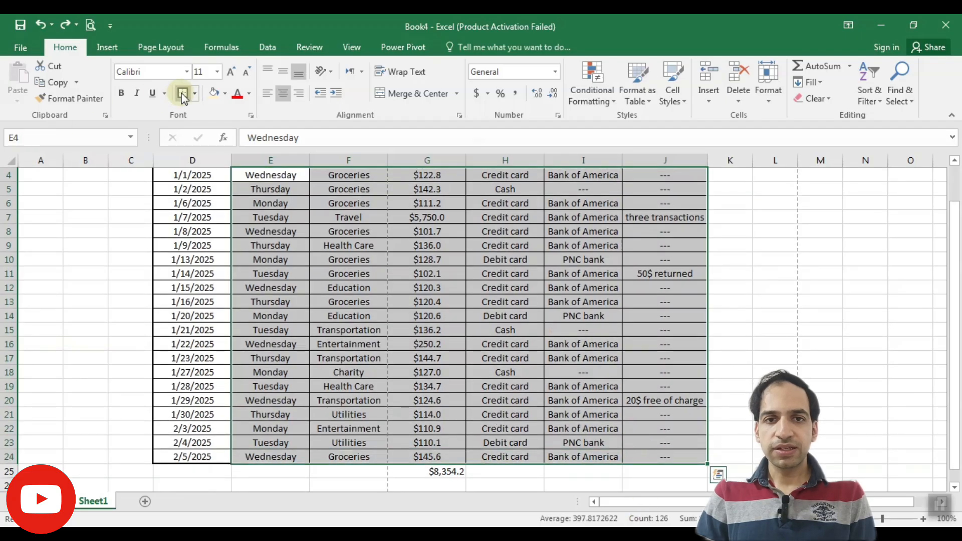
left_click(430, 283)
scroll(426, 304, "up", 1)
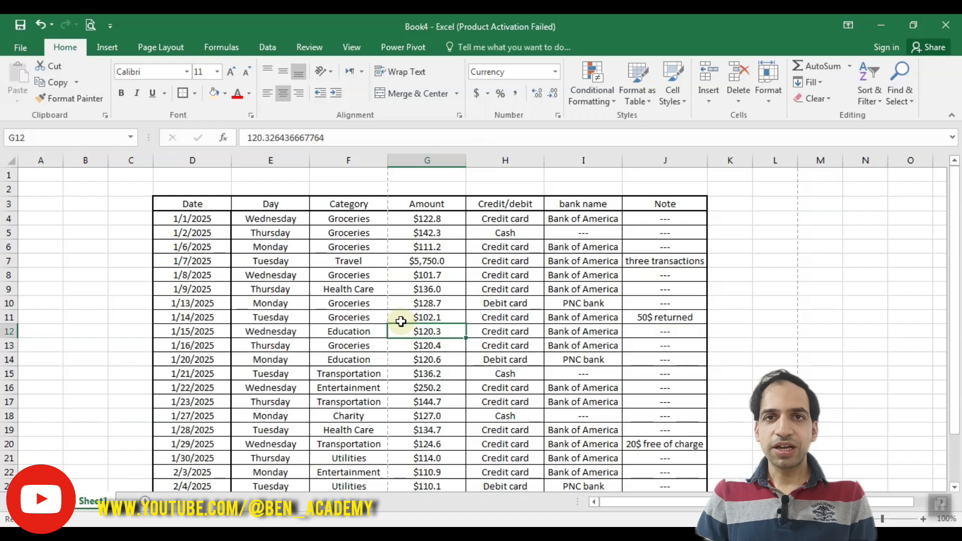
Add bottom borders to cell B10 and to the range A13:B17 outside the table.
left_click(193, 92)
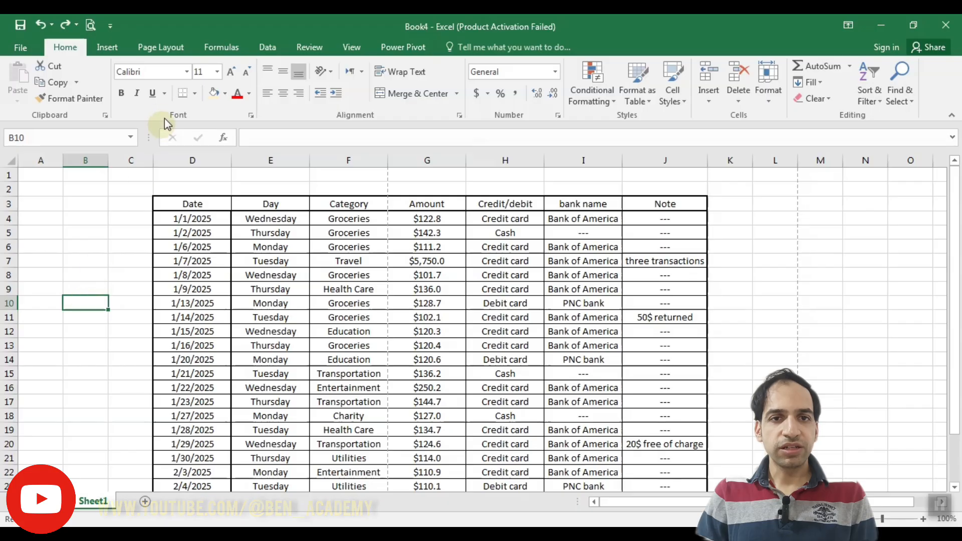
left_click(195, 93)
left_click(251, 128)
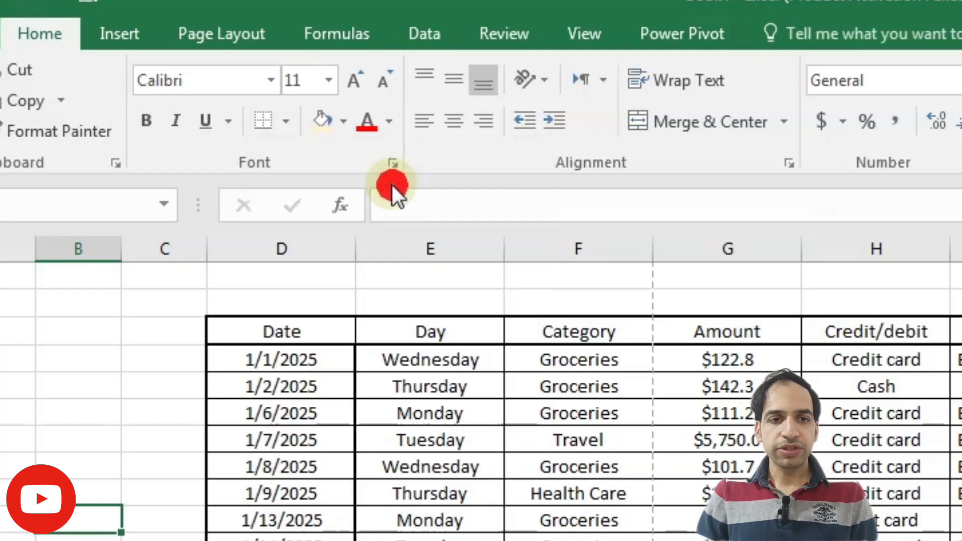
left_click(94, 373)
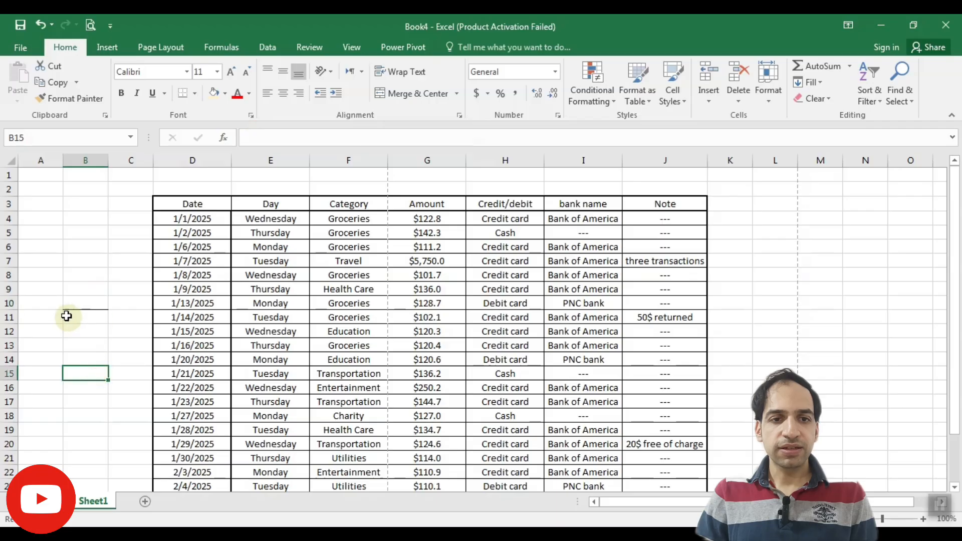
left_click(105, 297)
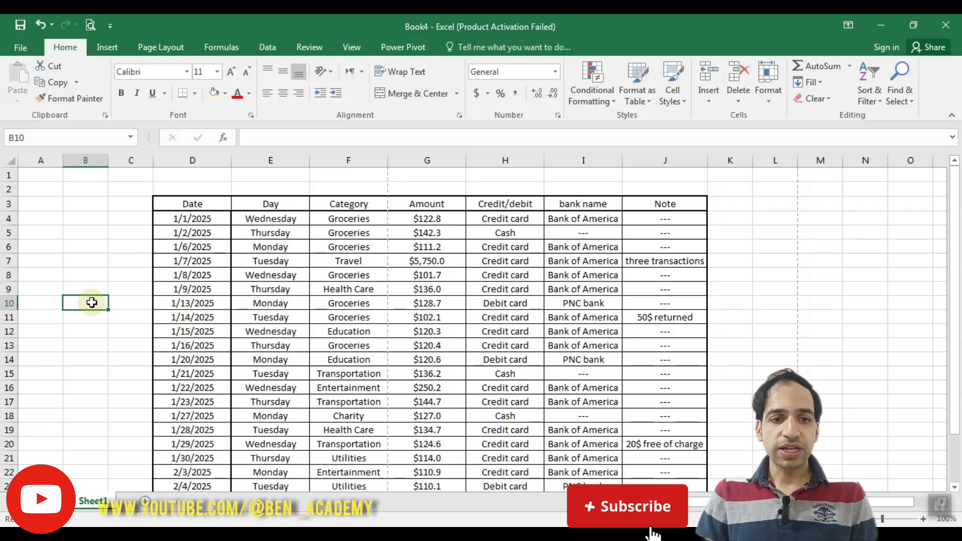
left_click_drag(49, 344, 96, 404)
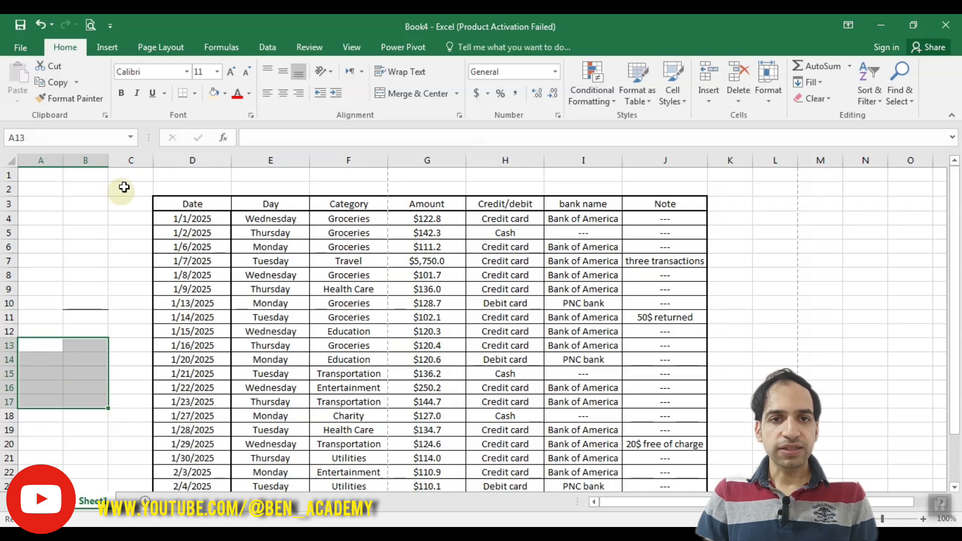
left_click(184, 91)
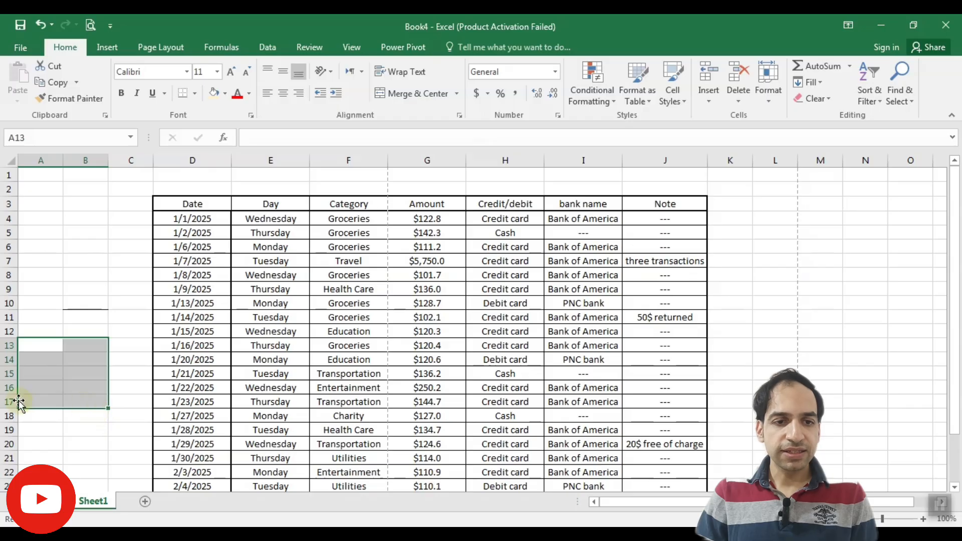
left_click(96, 443)
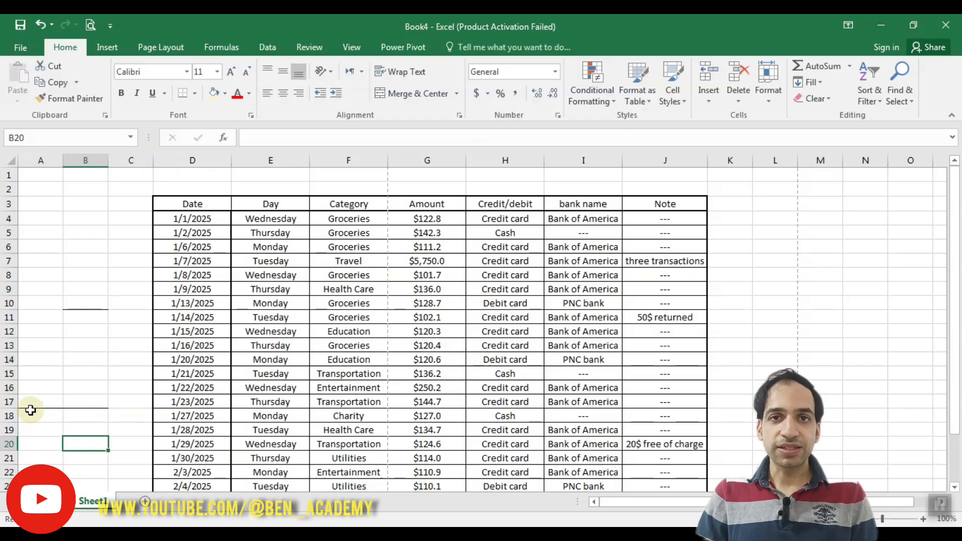
Remove all borders from the cells in columns A and B using No Border.
left_click(71, 374)
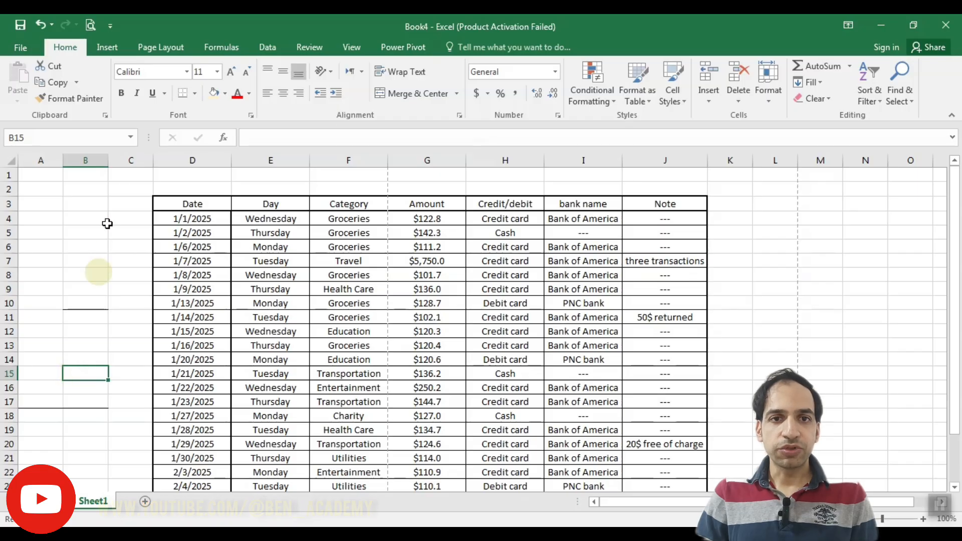
left_click(196, 94)
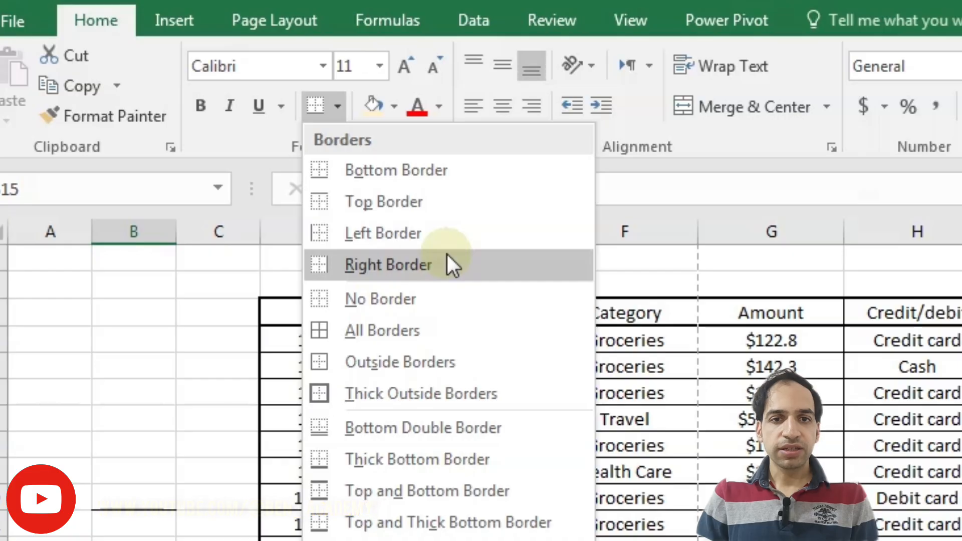
left_click(458, 300)
left_click_drag(135, 446, 129, 517)
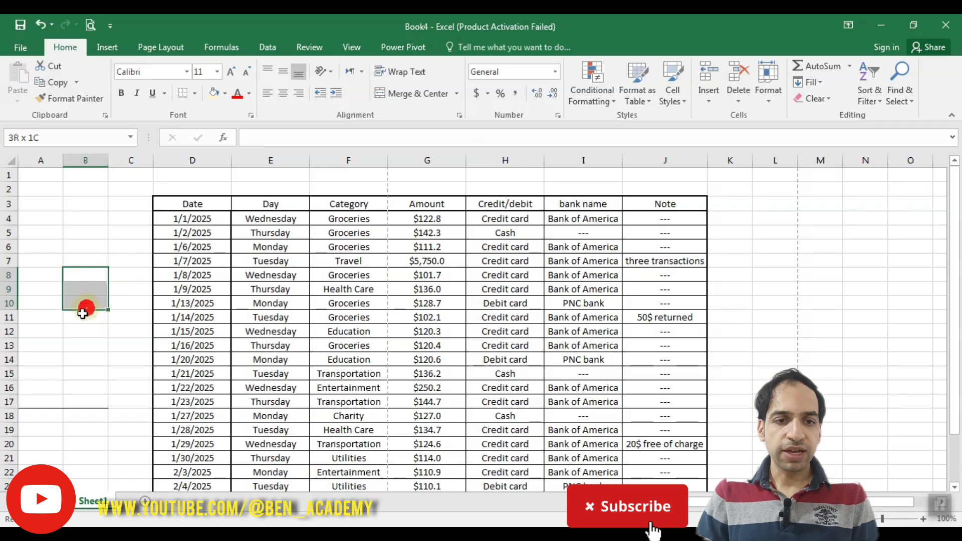
left_click_drag(83, 313, 39, 429)
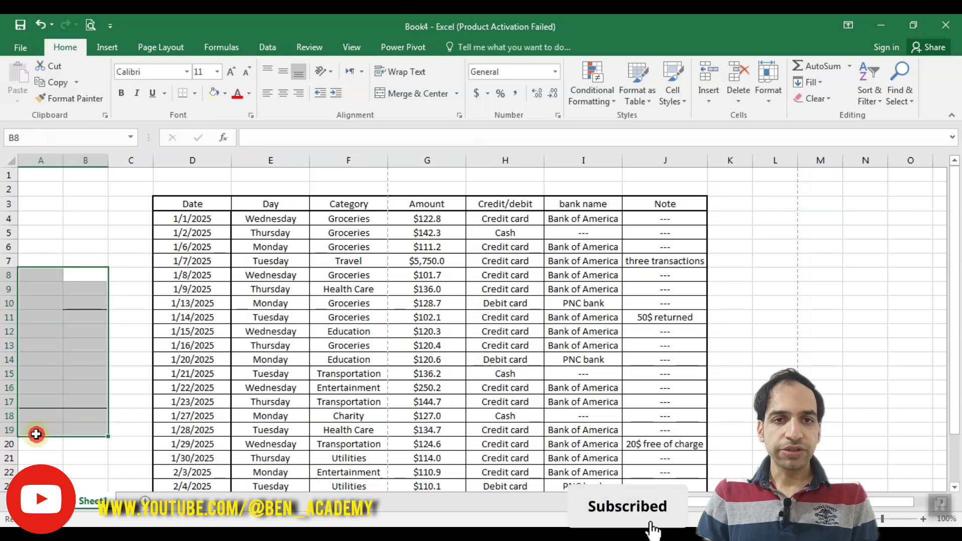
left_click(195, 94)
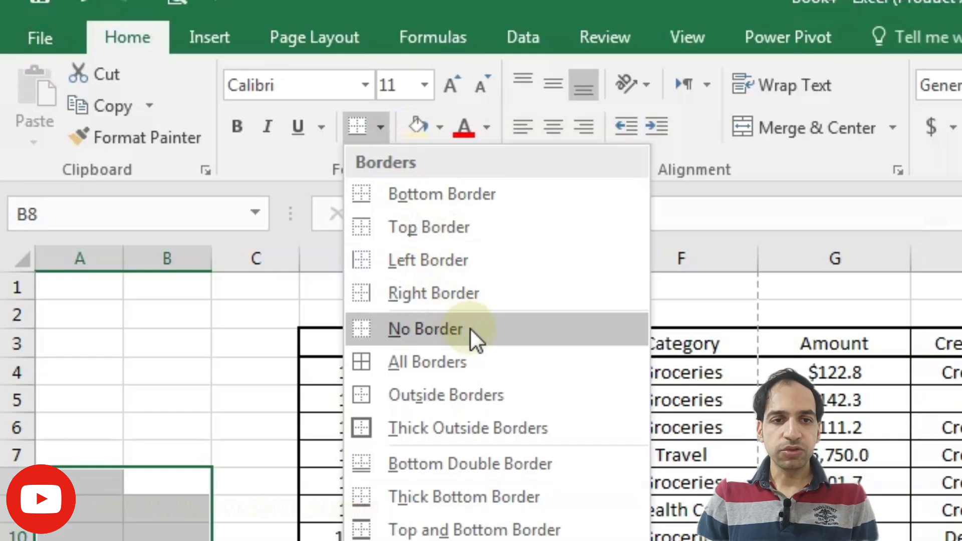
left_click(472, 332)
left_click(86, 510)
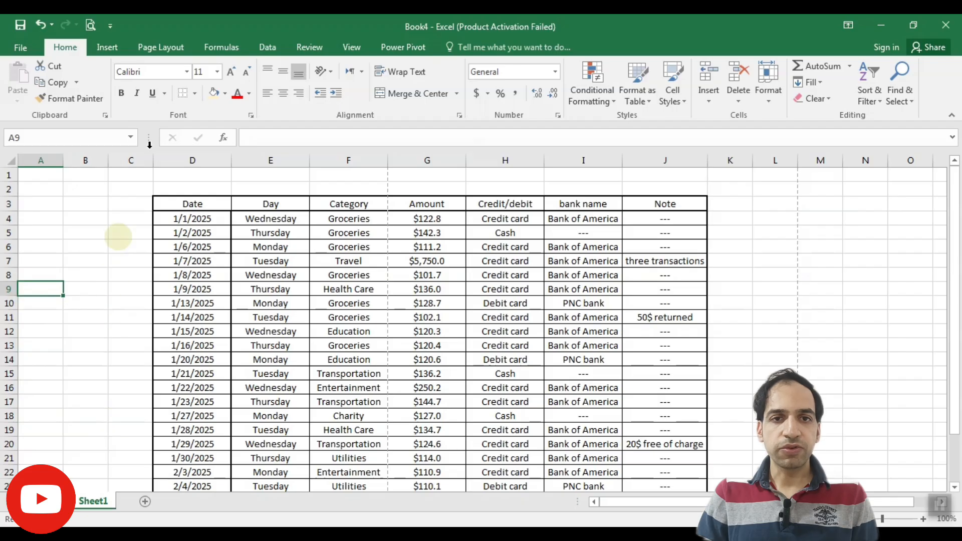
Try reapplying borders to cells in the Category, Amount and Credit/debit columns around rows 7 to 12.
left_click(196, 96)
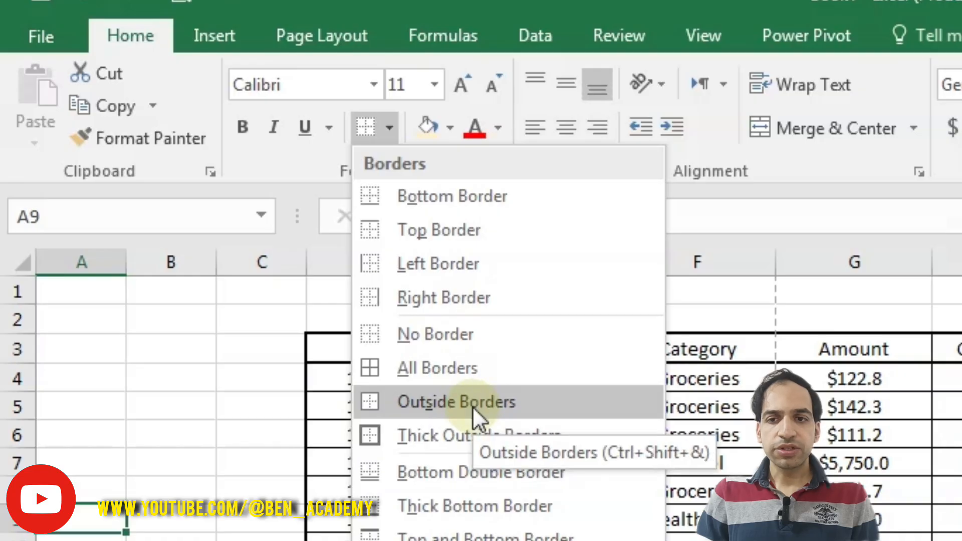
left_click(67, 474)
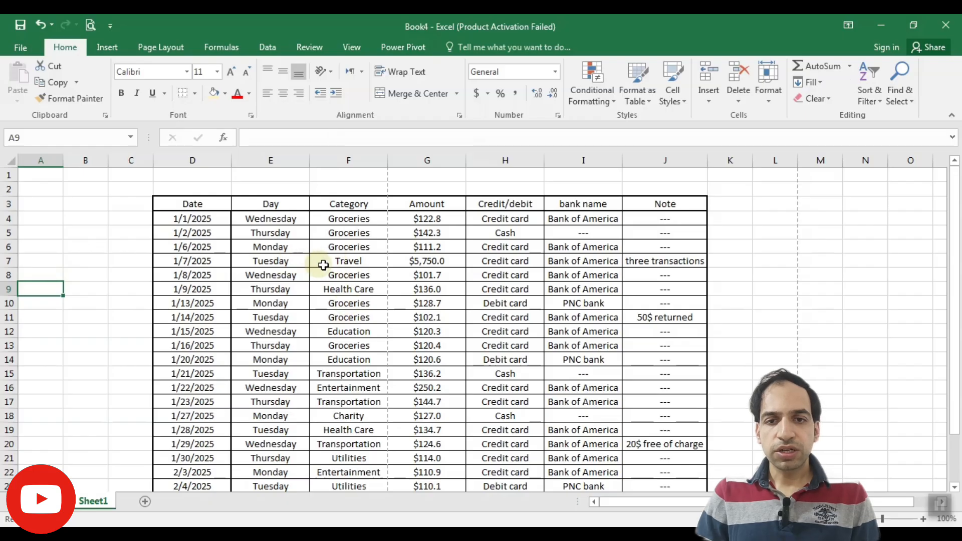
left_click_drag(354, 261, 481, 331)
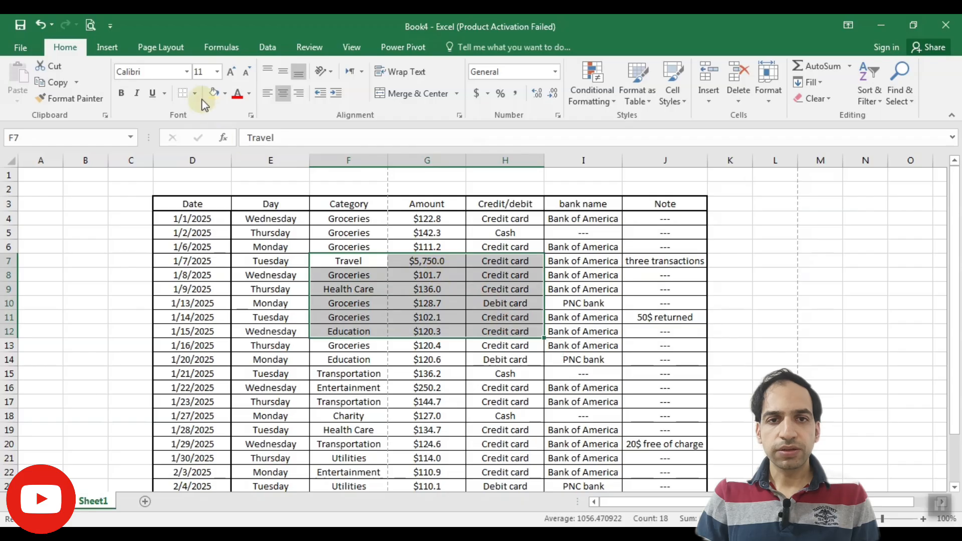
left_click(183, 93)
left_click(385, 305)
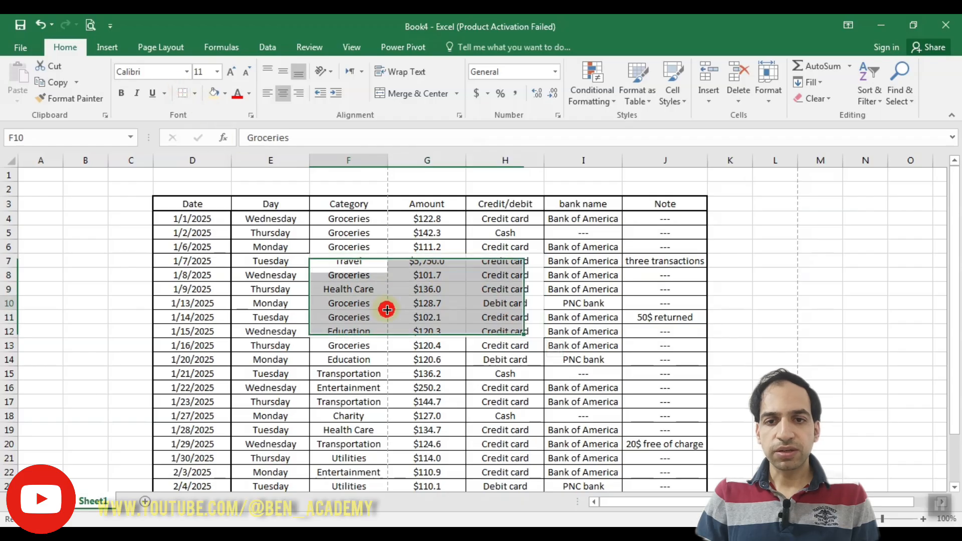
left_click(73, 360)
left_click_drag(340, 263, 490, 327)
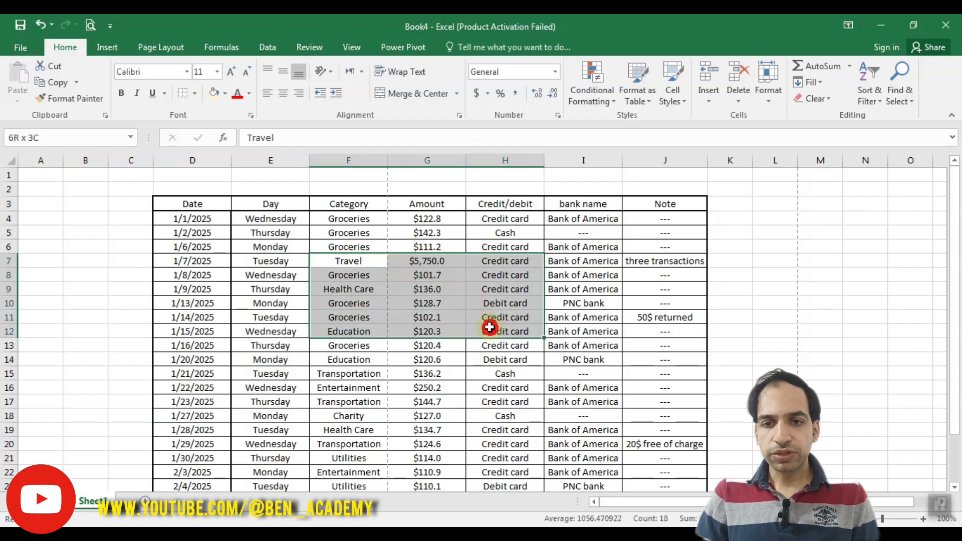
left_click_drag(383, 293, 482, 301)
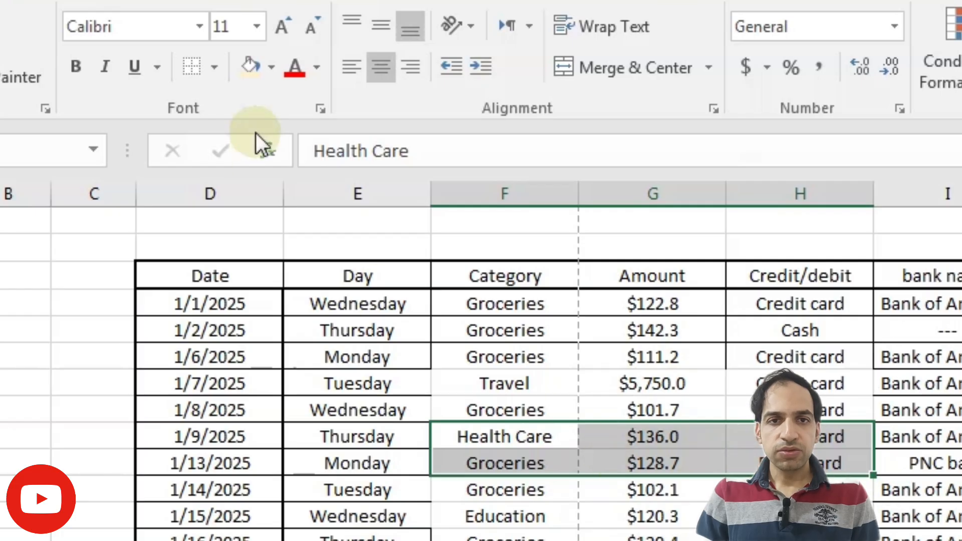
left_click(214, 66)
left_click(245, 329)
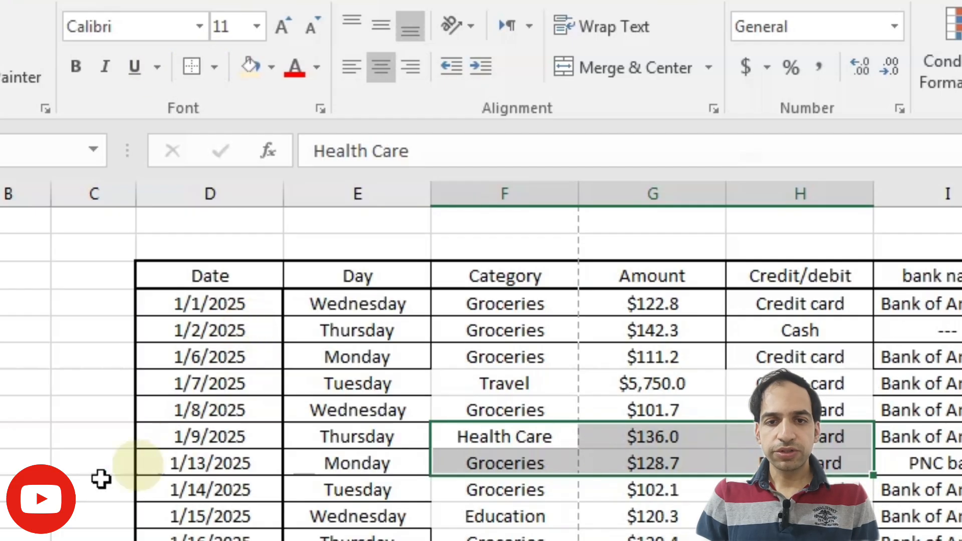
left_click(36, 490)
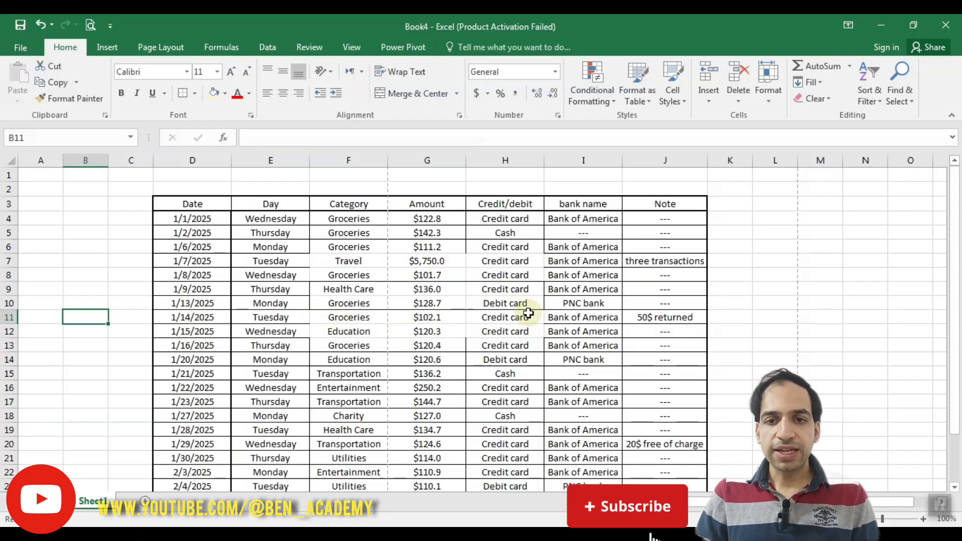
left_click(200, 95)
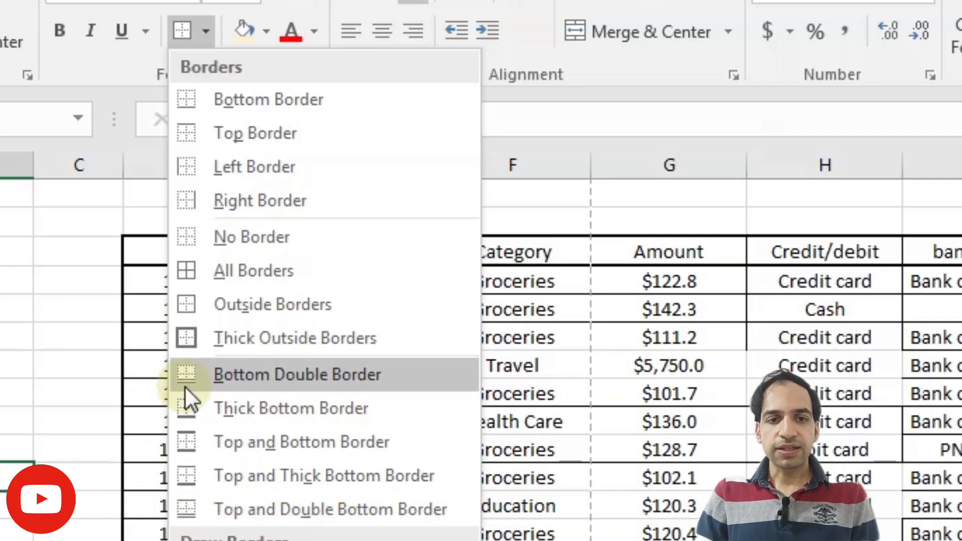
left_click(151, 479)
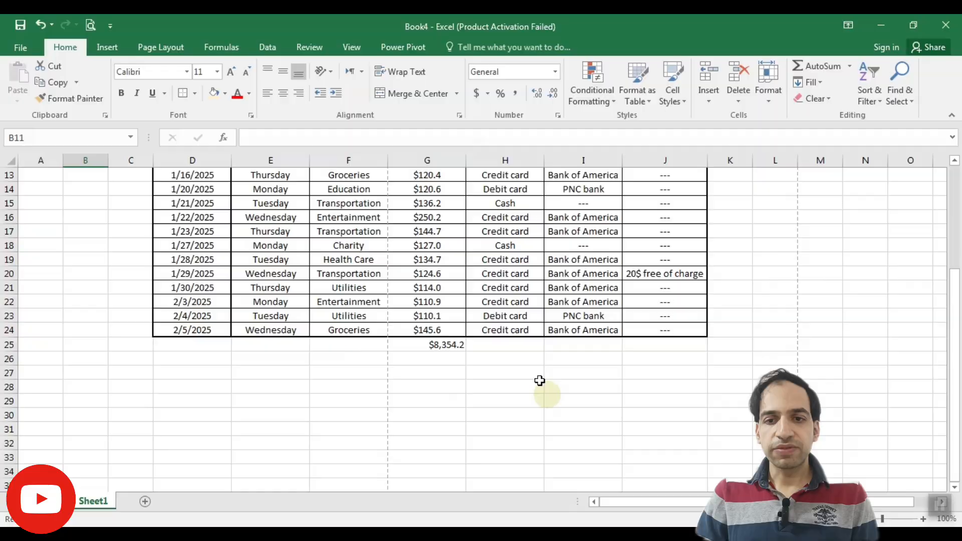
Apply a bottom double border to the last data row, D24 through J24.
left_click(429, 345)
scroll(427, 337, "up", 4)
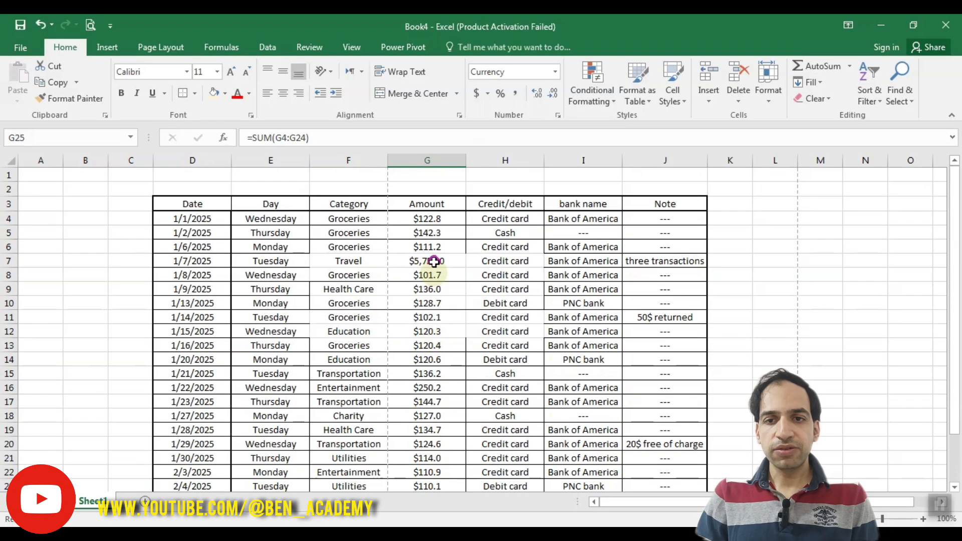
scroll(422, 227, "down", 3)
scroll(417, 357, "up", 2)
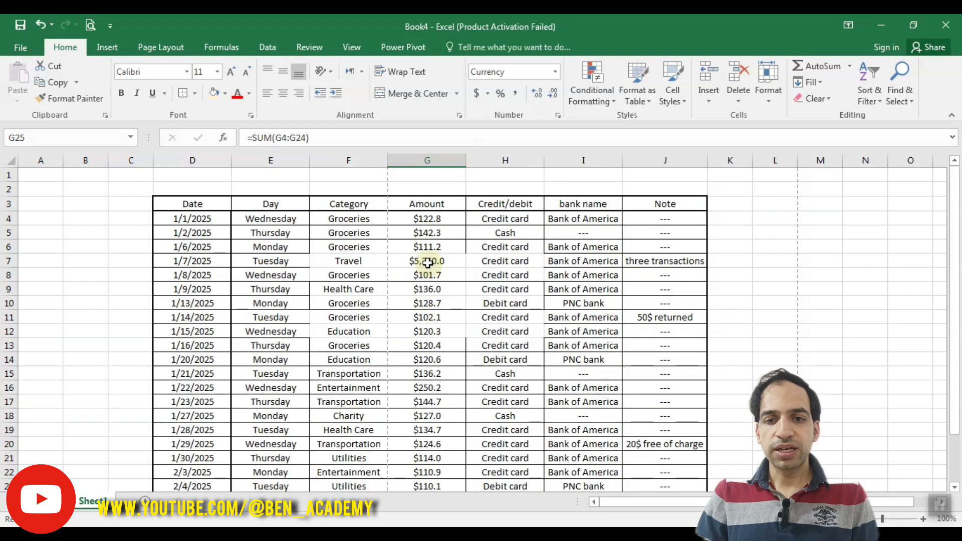
scroll(428, 262, "down", 3)
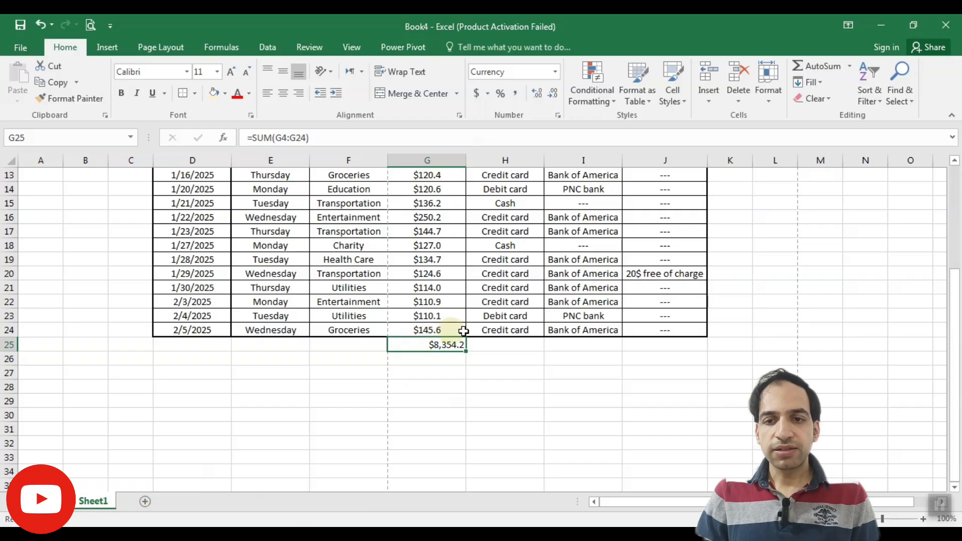
left_click_drag(657, 328, 211, 331)
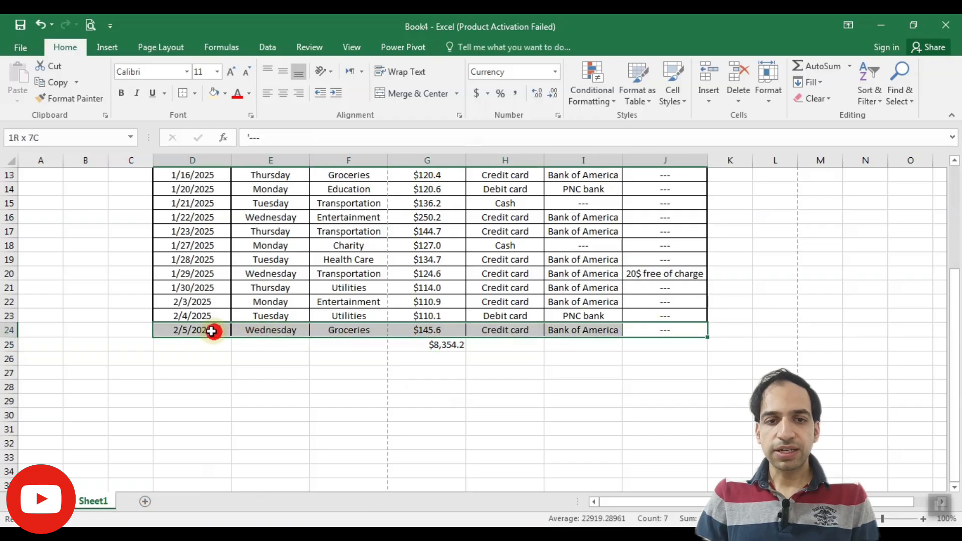
left_click(196, 93)
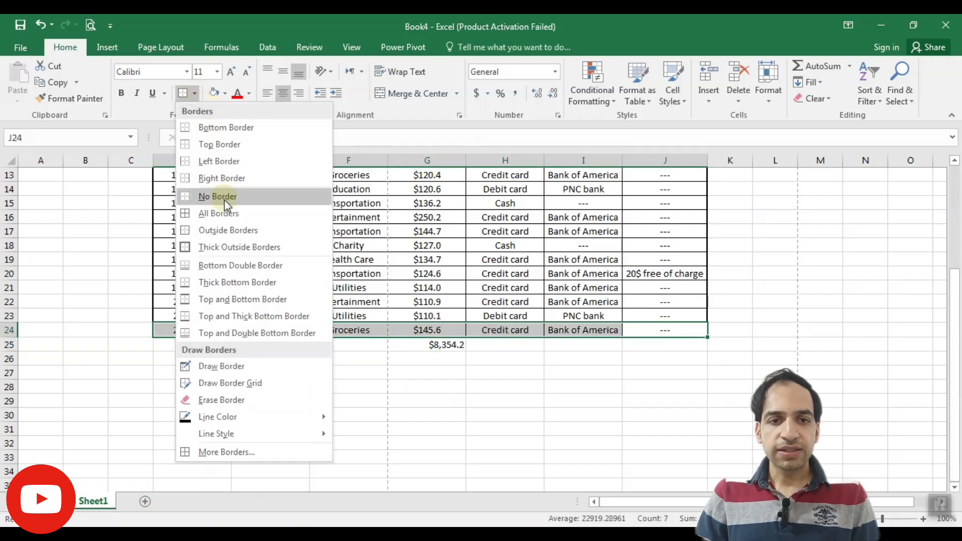
left_click(232, 267)
left_click(394, 427)
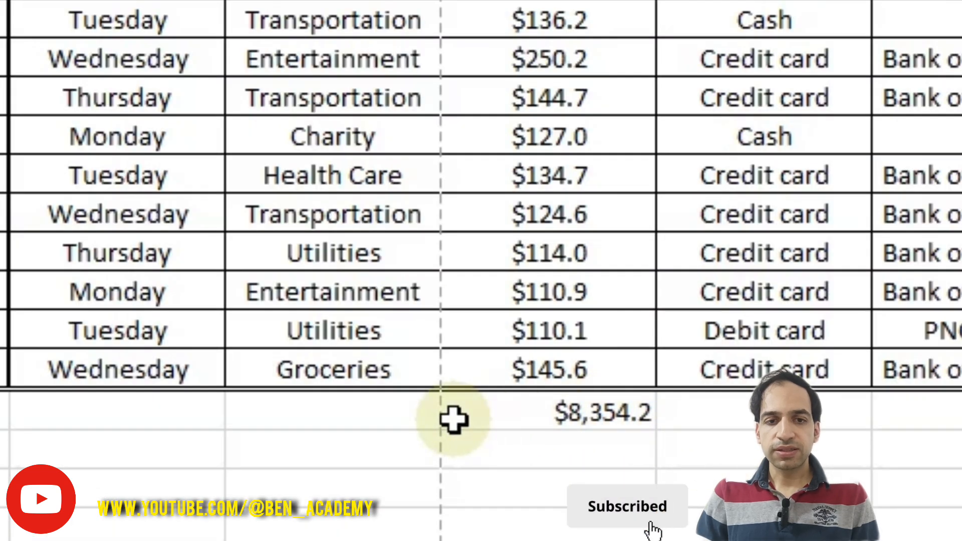
Apply a thick bottom border below the data rows 1/1/2025 through 1/15/2025 across Date to Note.
left_click(505, 408)
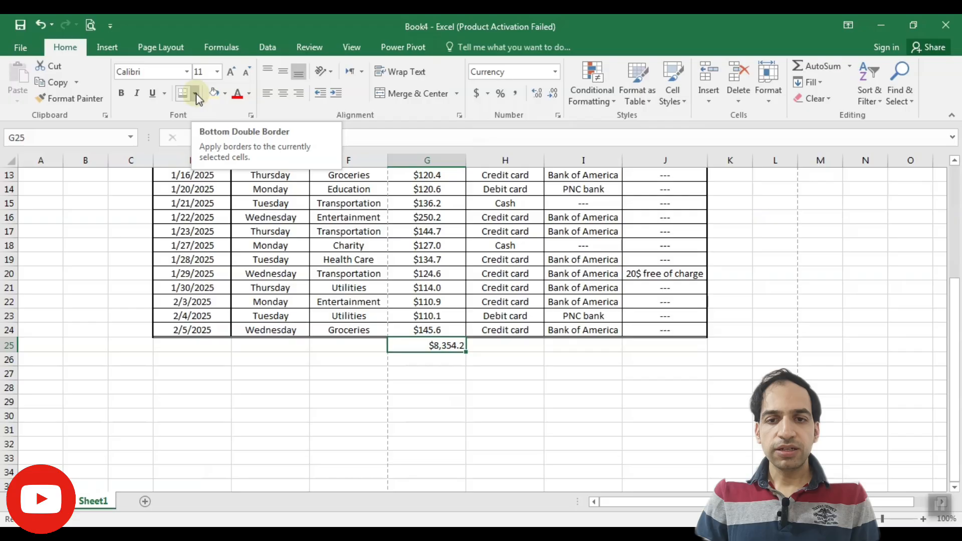
left_click(197, 93)
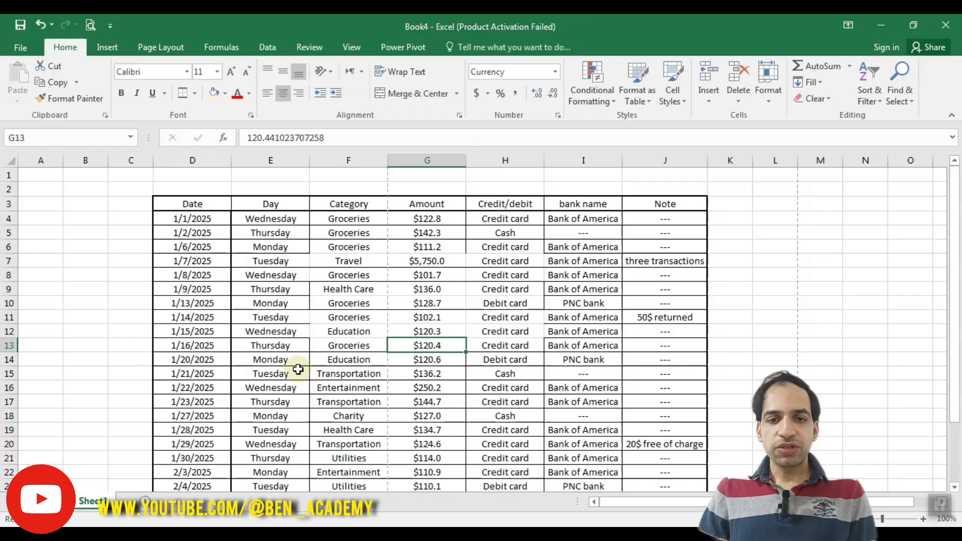
left_click_drag(210, 331, 662, 219)
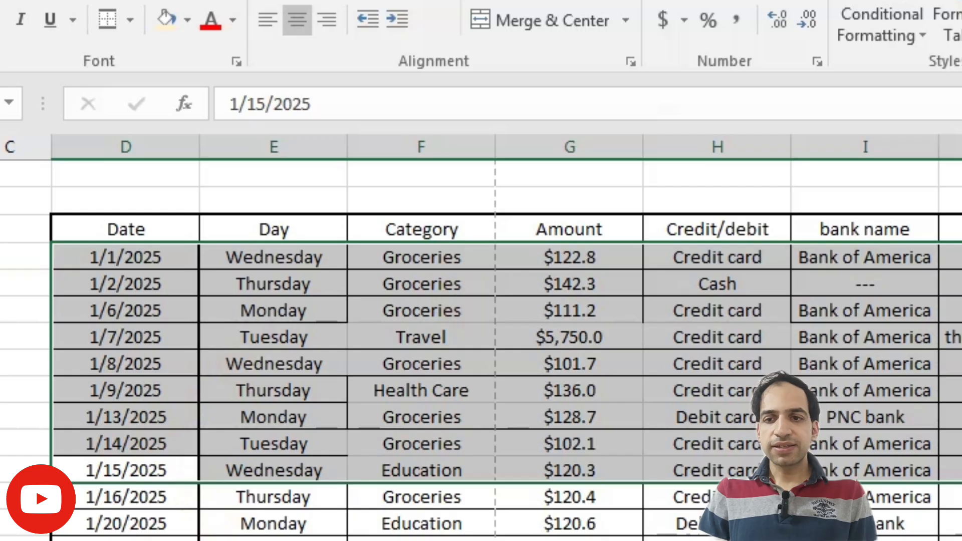
left_click(130, 20)
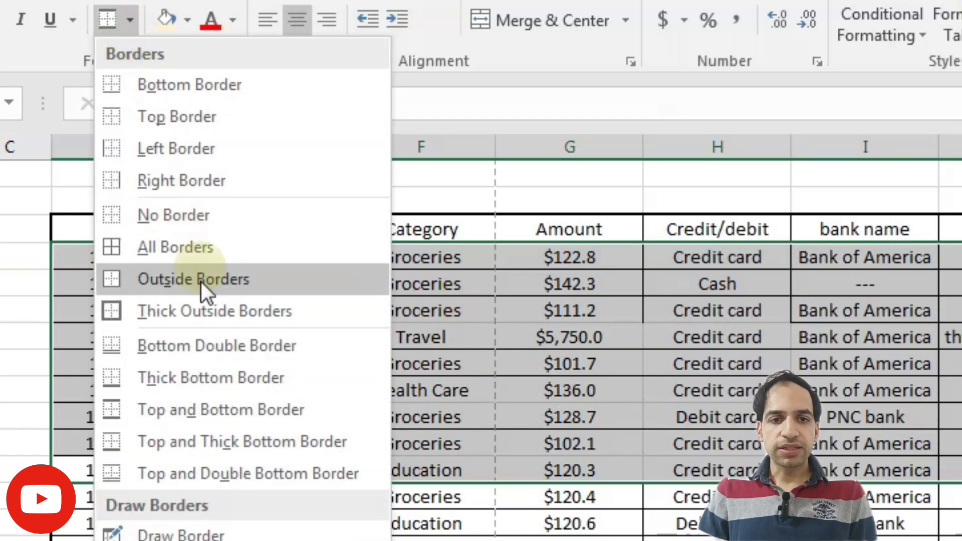
left_click(181, 380)
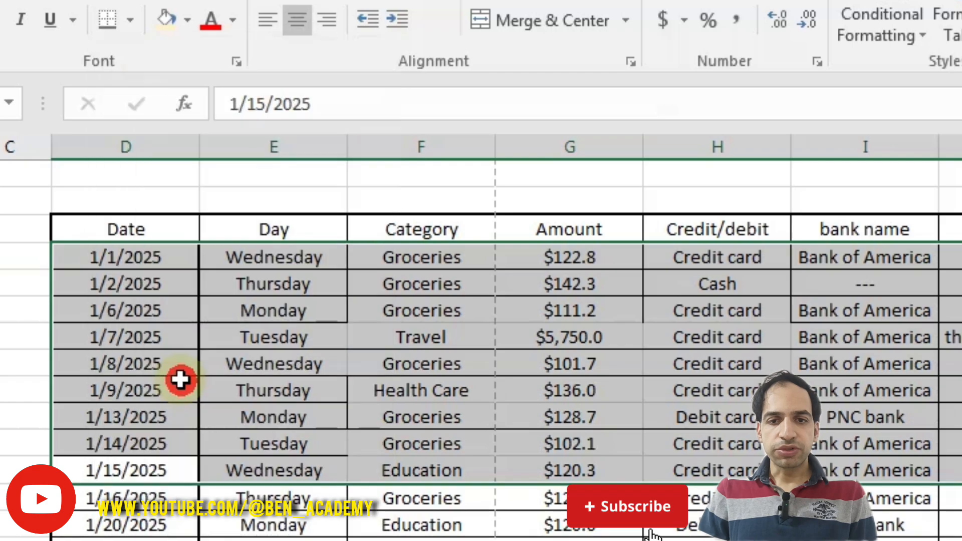
left_click(446, 390)
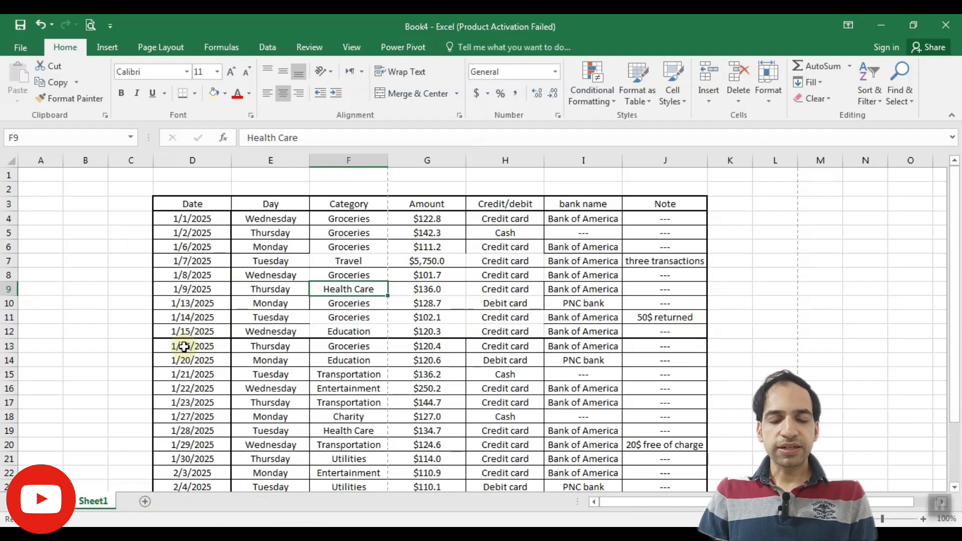
Use Draw Border to draw a line beside columns A–B and an outline around column N rows 4 to 14.
left_click(194, 94)
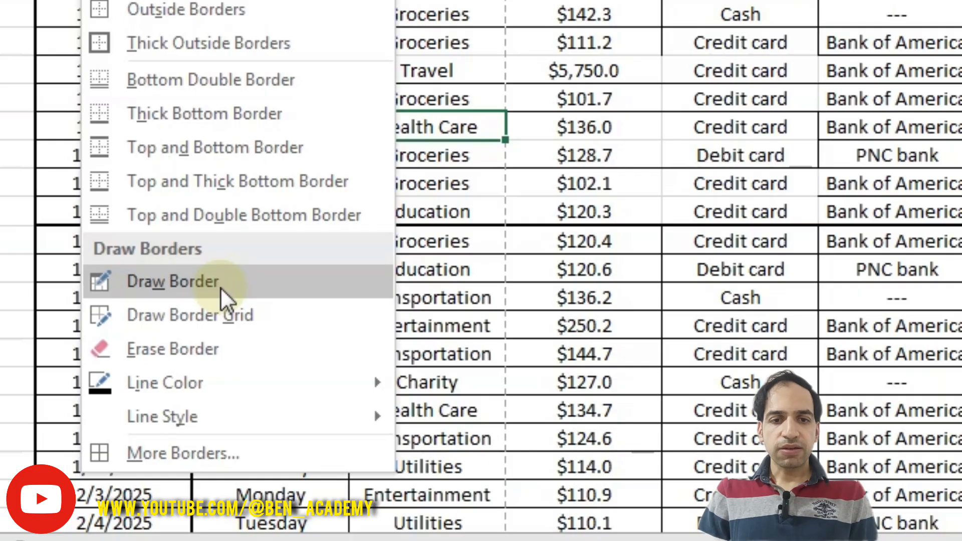
left_click(176, 285)
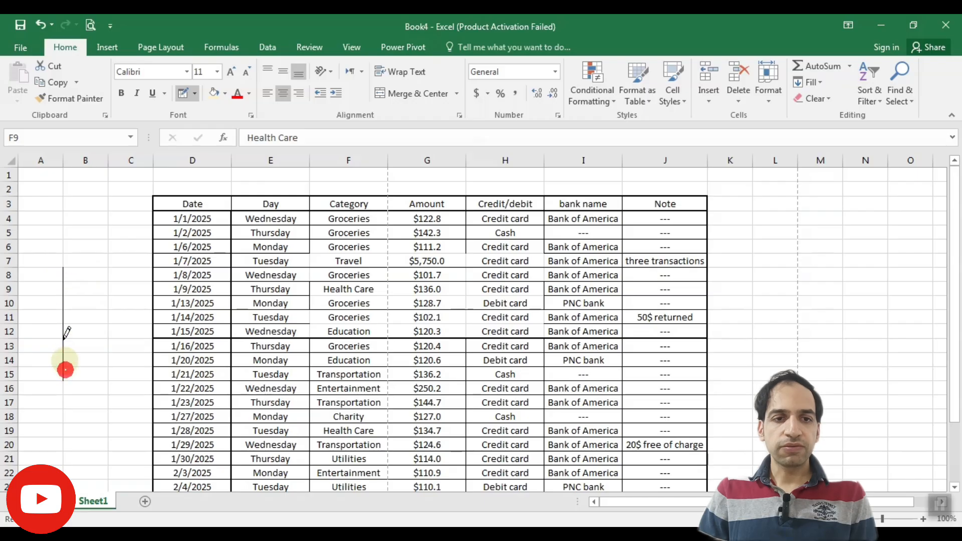
left_click_drag(38, 252, 125, 253)
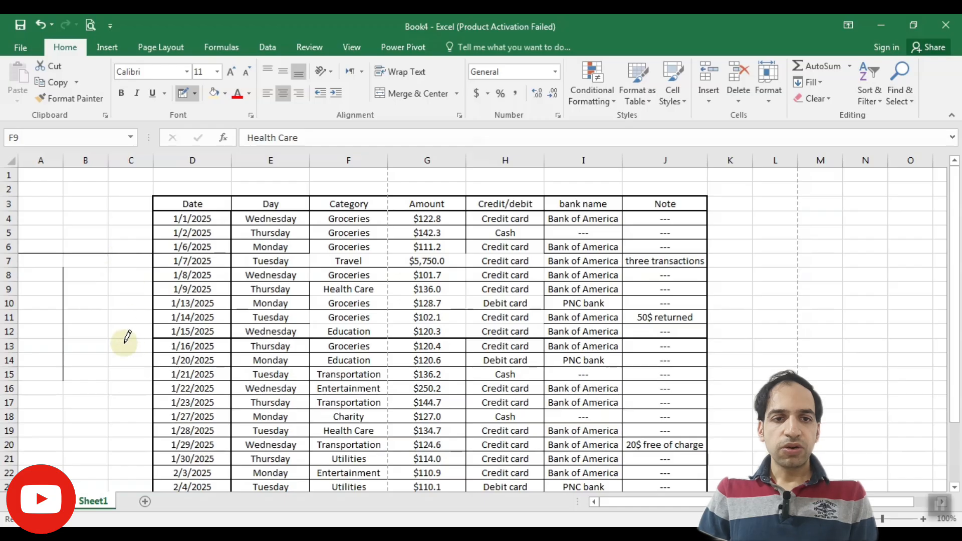
left_click_drag(865, 212, 881, 261)
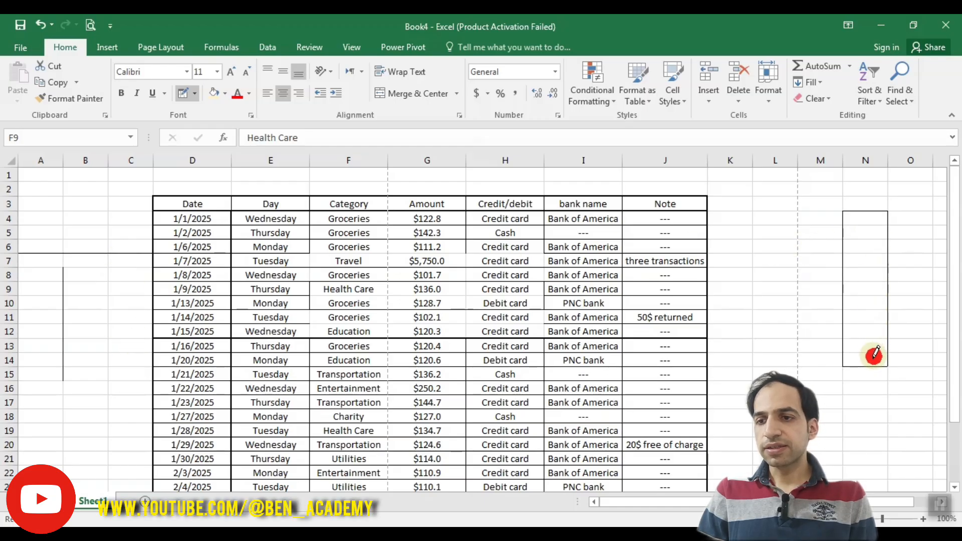
left_click_drag(875, 355, 875, 356)
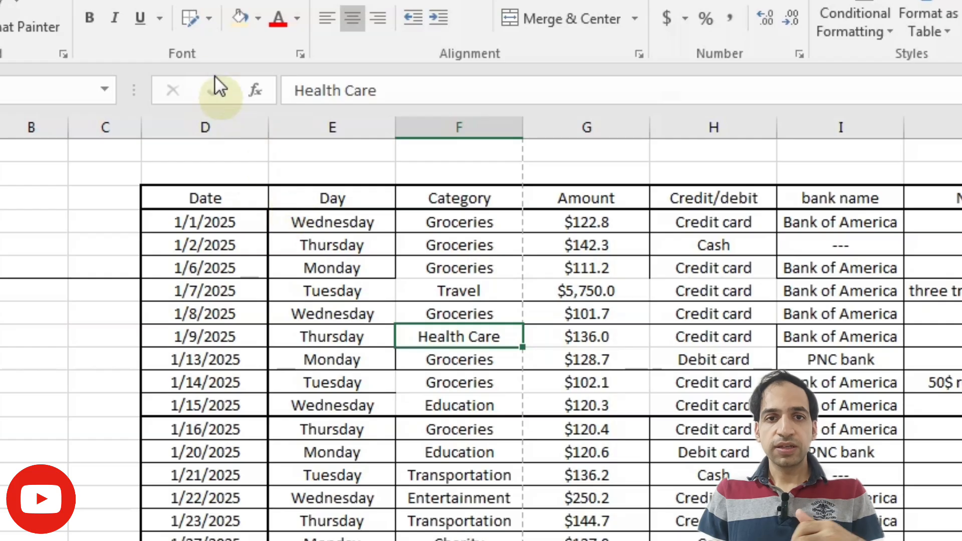
Use Draw Border Grid to draw a grid over column P rows 4 to 14 and extra lines below it.
left_click(195, 94)
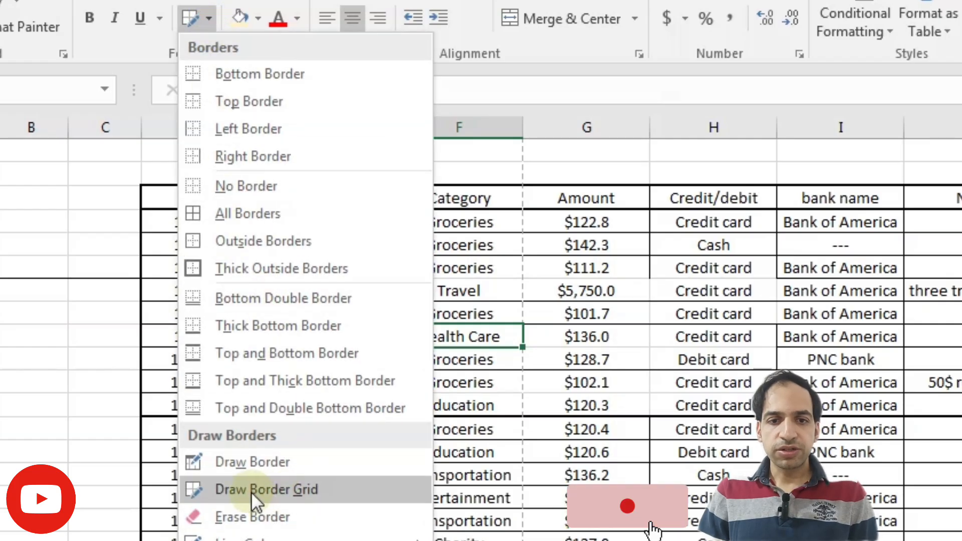
left_click(288, 490)
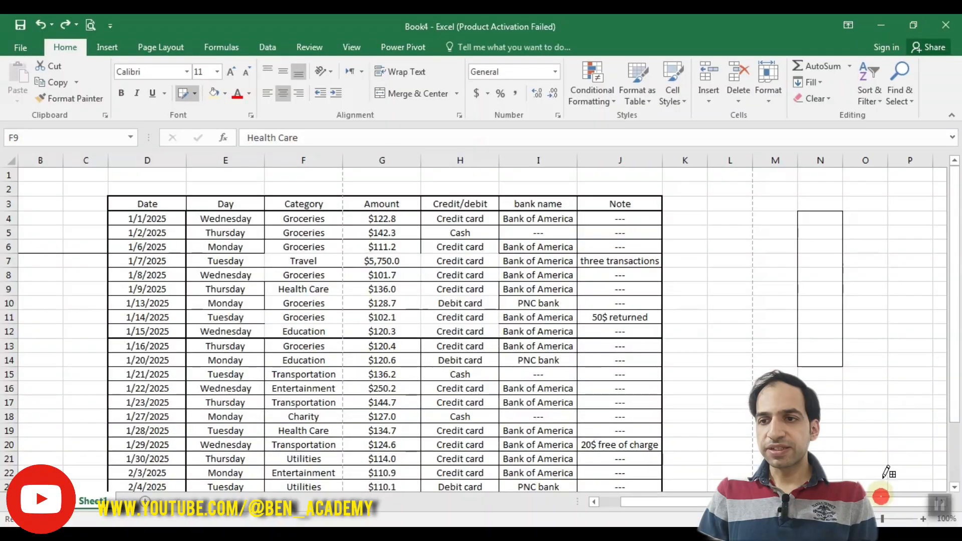
left_click_drag(910, 214, 908, 353)
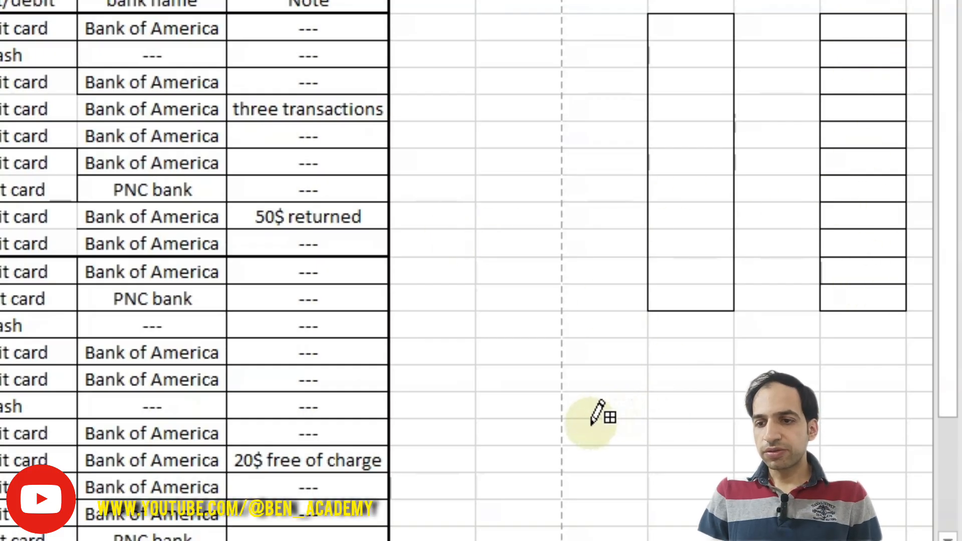
left_click_drag(577, 417, 846, 404)
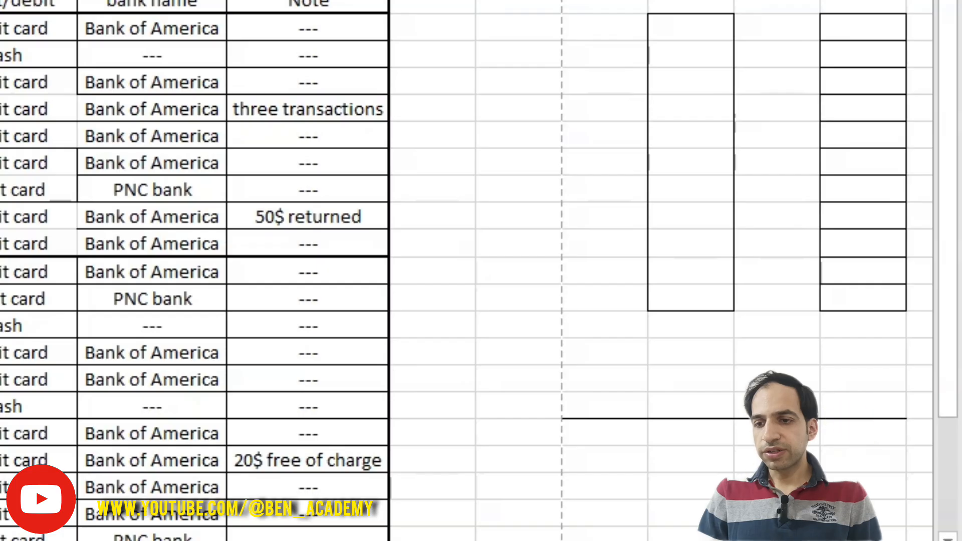
left_click_drag(734, 357, 735, 477)
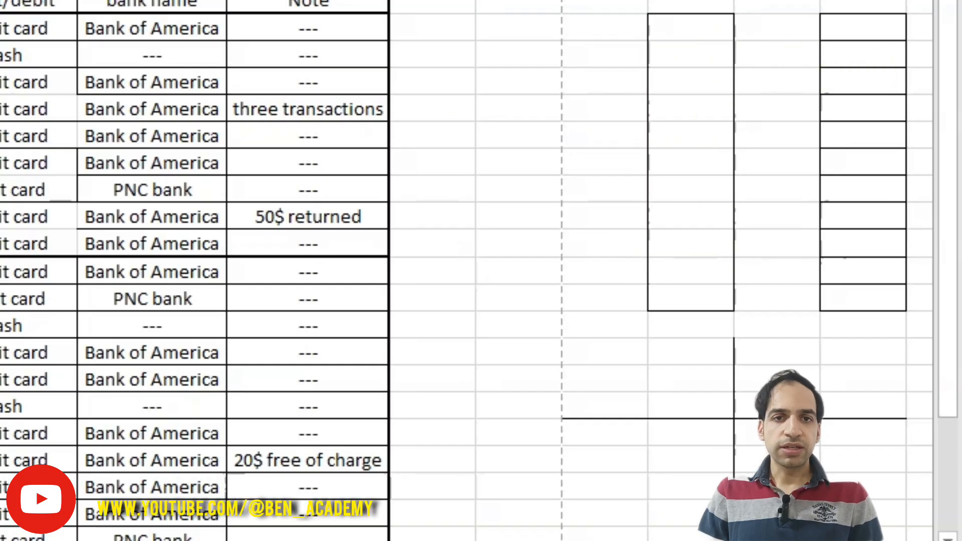
Use Erase Border to remove borders from cells in the Amount to bank name columns around rows 12 to 16.
left_click(195, 94)
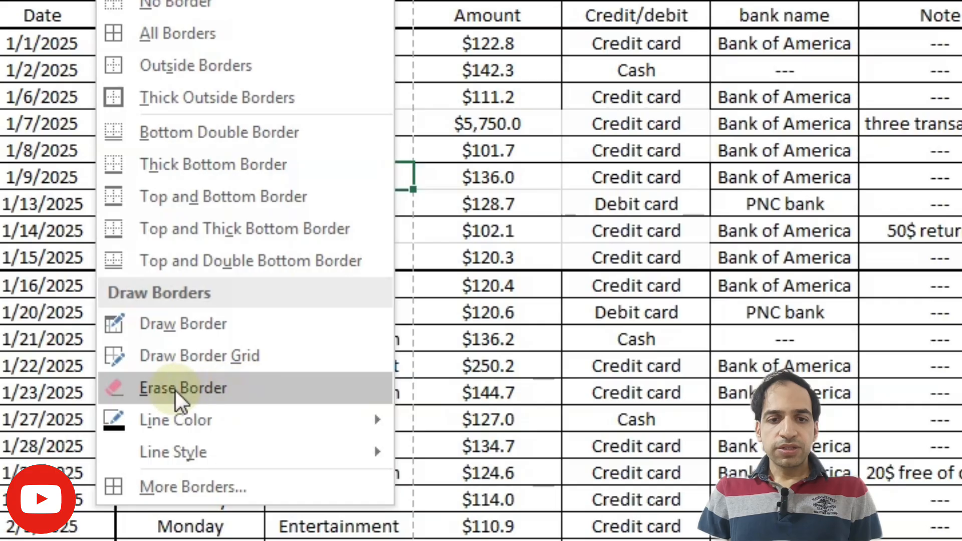
left_click(175, 390)
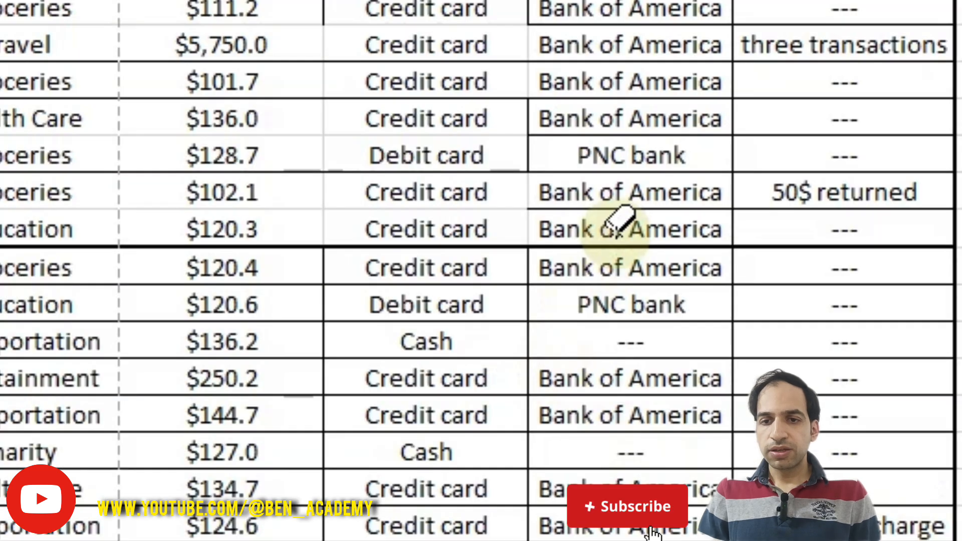
left_click_drag(539, 334, 396, 391)
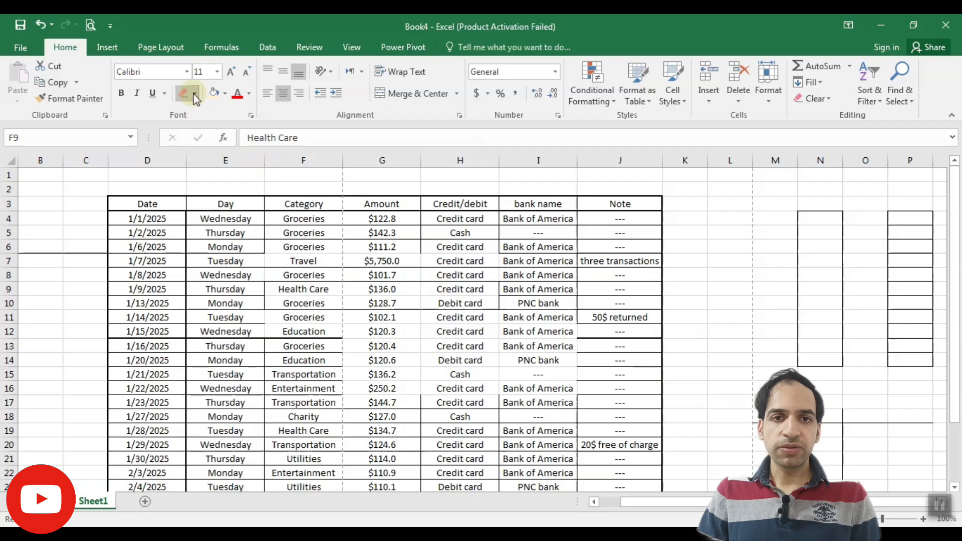
Set the border line color to red and draw a red vertical border beside column A around rows 8 to 18.
left_click(194, 94)
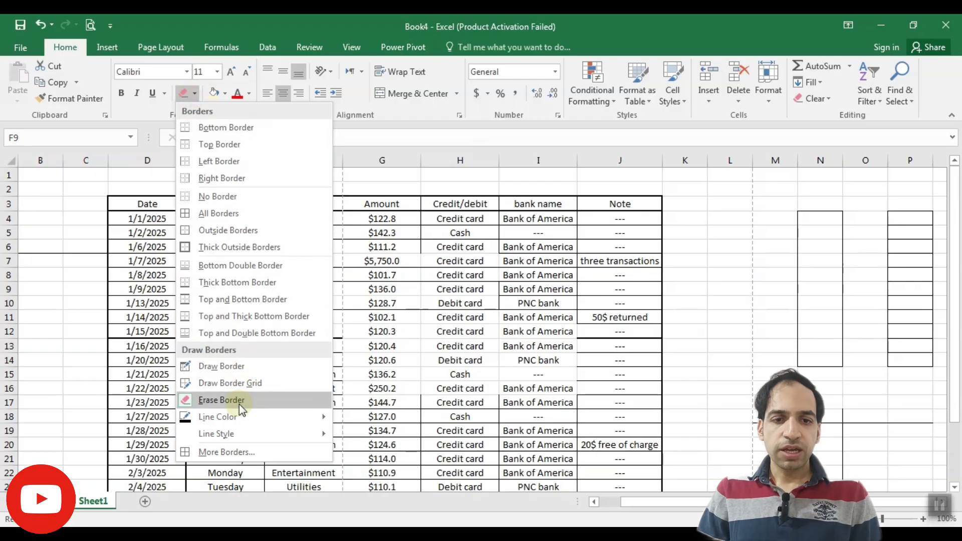
mouse_move(247, 421)
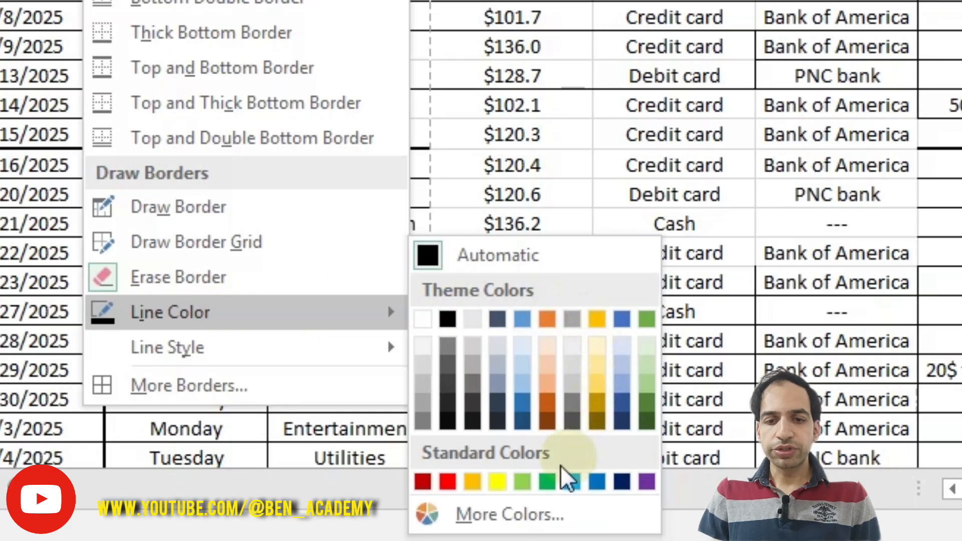
left_click(446, 483)
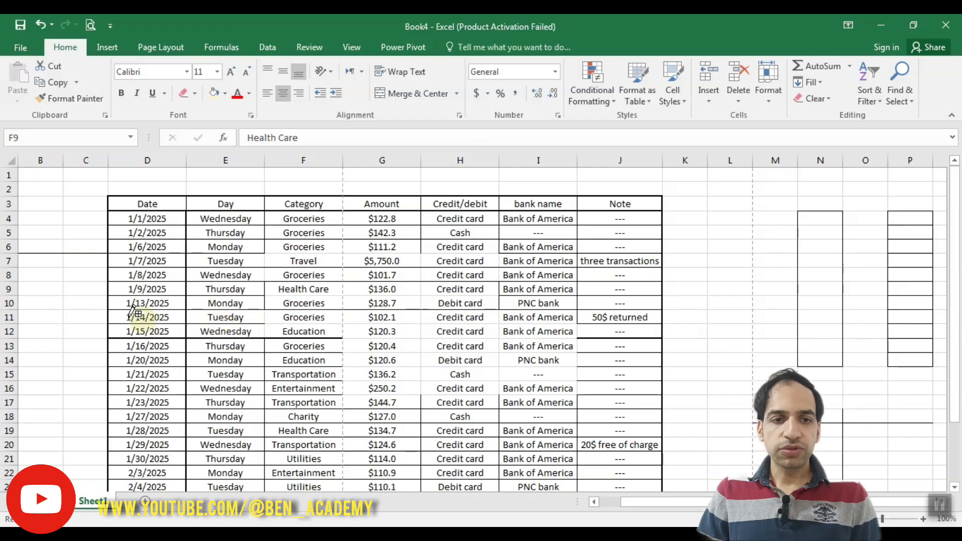
left_click_drag(64, 269, 72, 371)
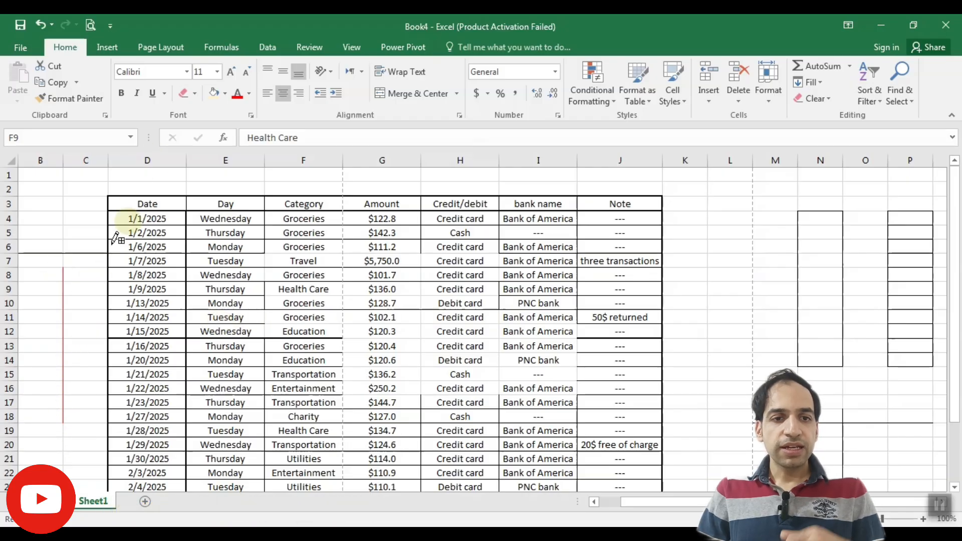
key("Escape")
Apply red All Borders to the range E5:J18.
left_click(195, 94)
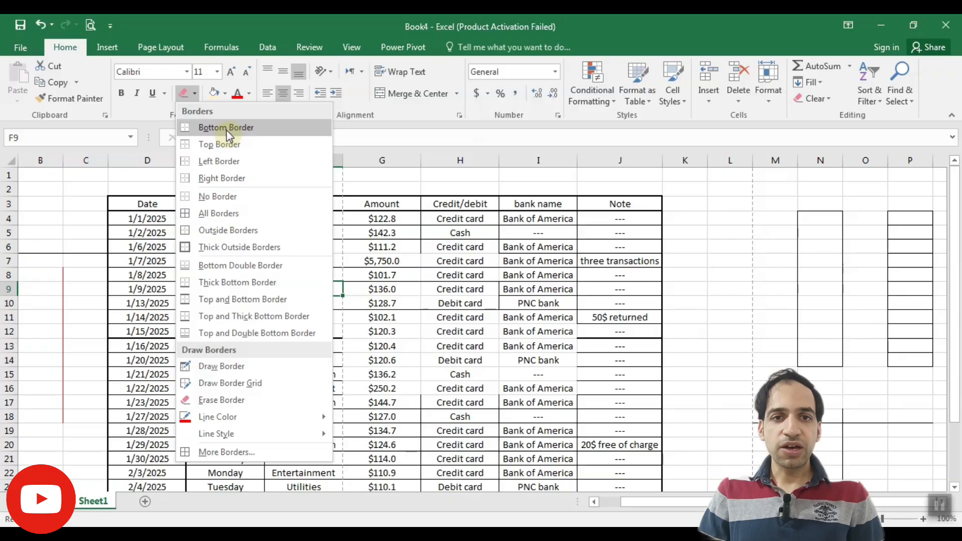
left_click(226, 261)
left_click_drag(225, 233, 629, 410)
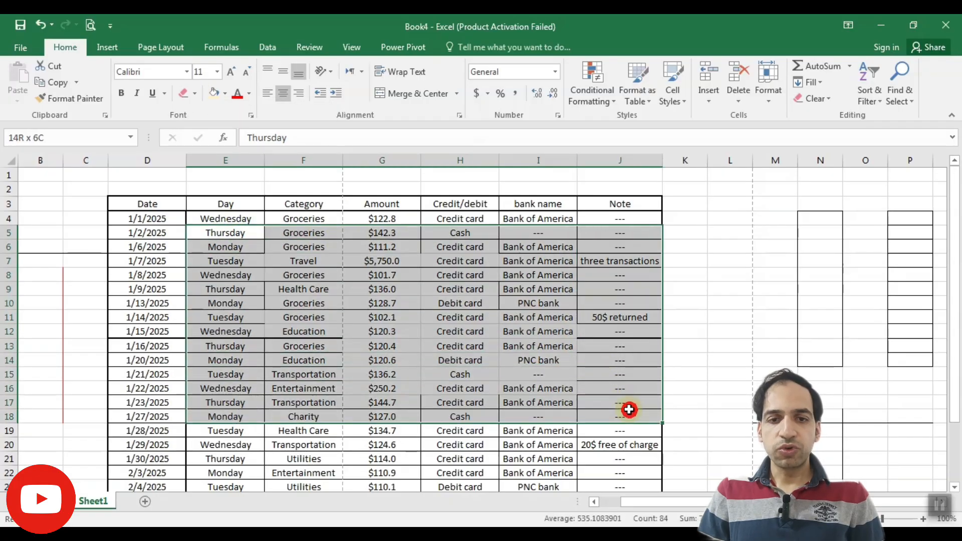
left_click(198, 95)
left_click(237, 217)
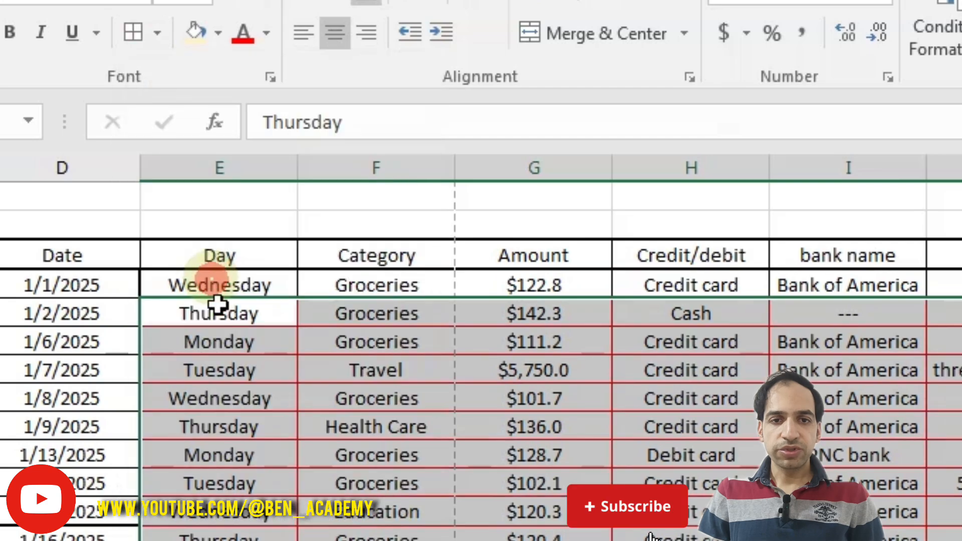
left_click(86, 331)
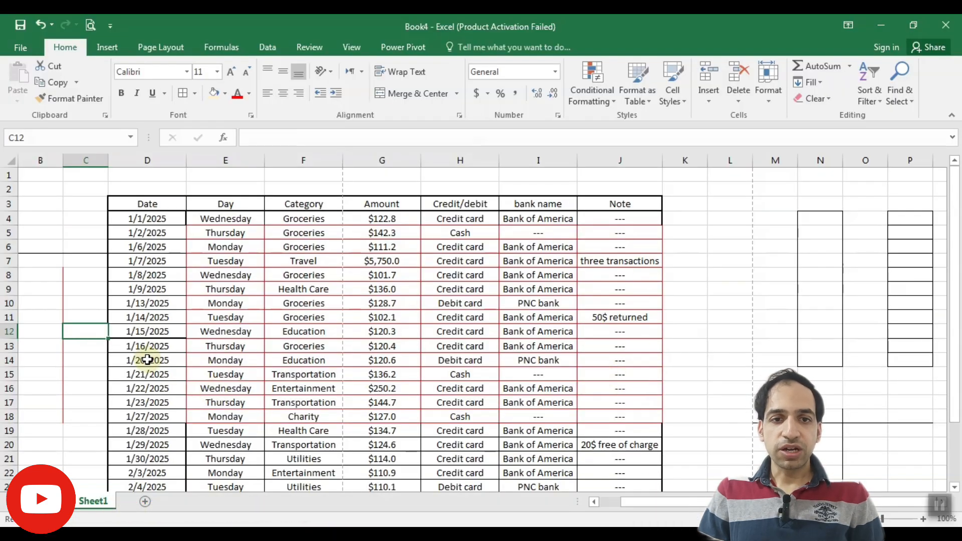
Set the line style to double and draw red double-line borders beside column B, across row 14, and as a grid in column L.
left_click(191, 93)
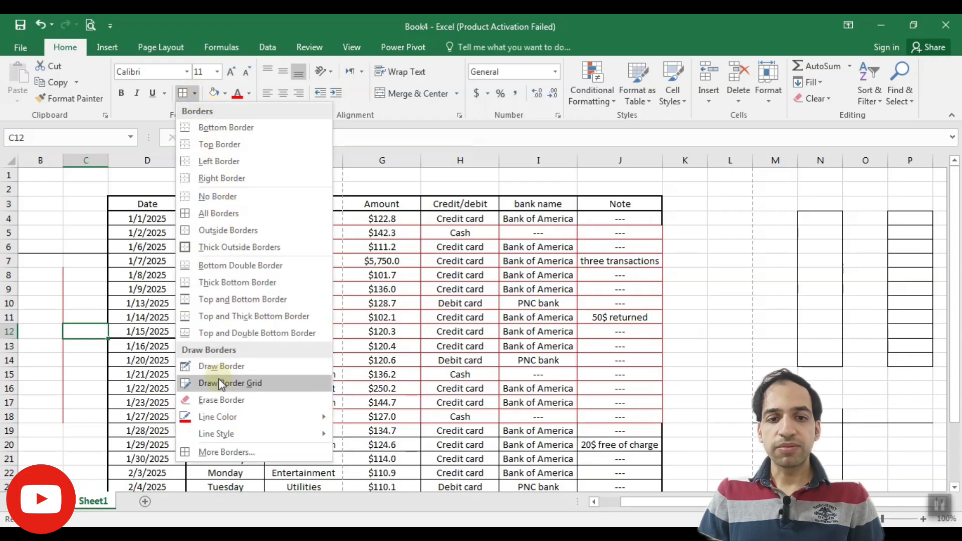
mouse_move(273, 438)
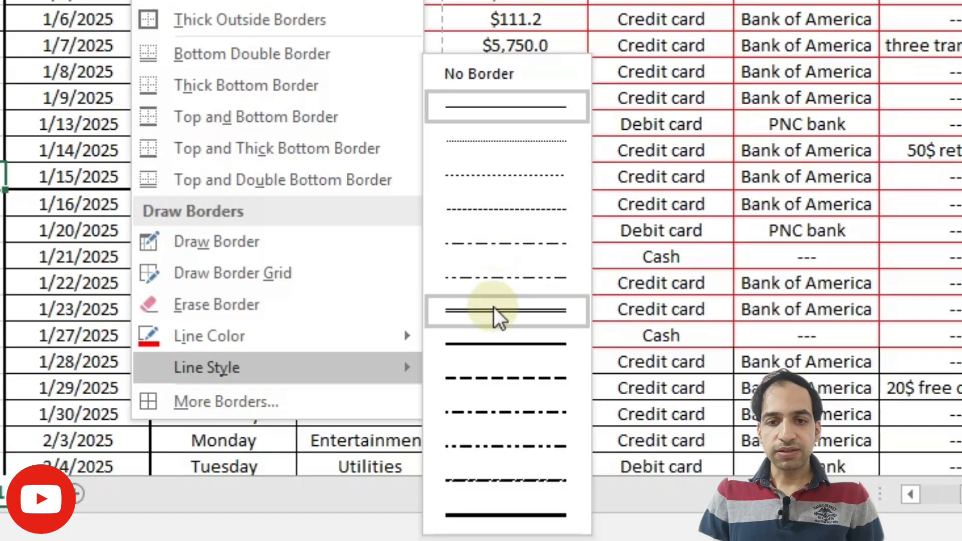
left_click(505, 321)
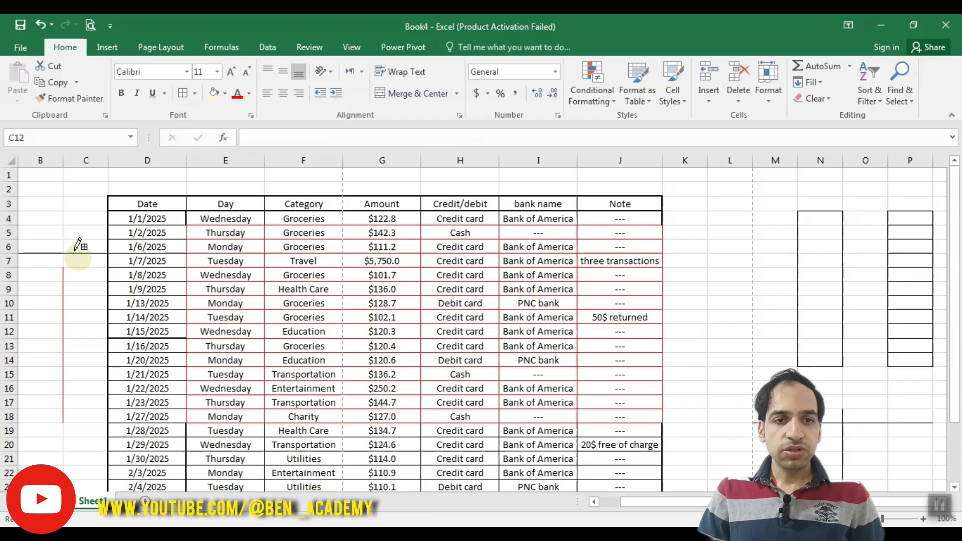
left_click_drag(65, 215, 74, 385)
left_click_drag(31, 353, 252, 354)
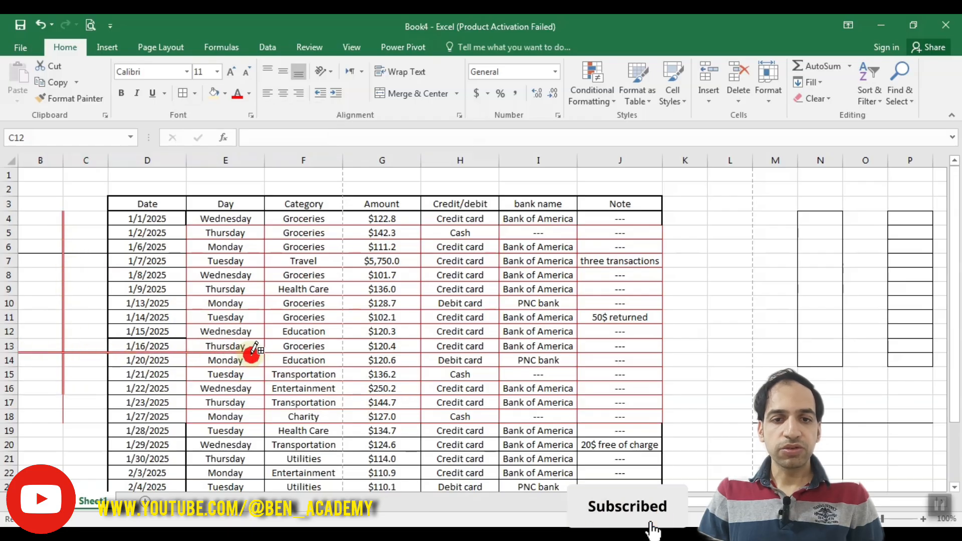
left_click_drag(736, 231, 742, 324)
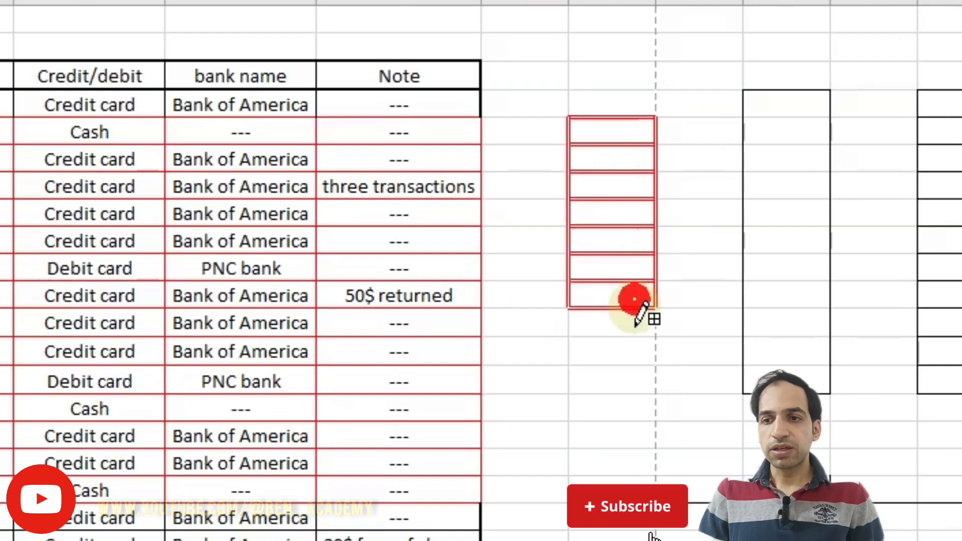
left_click_drag(634, 300, 627, 421)
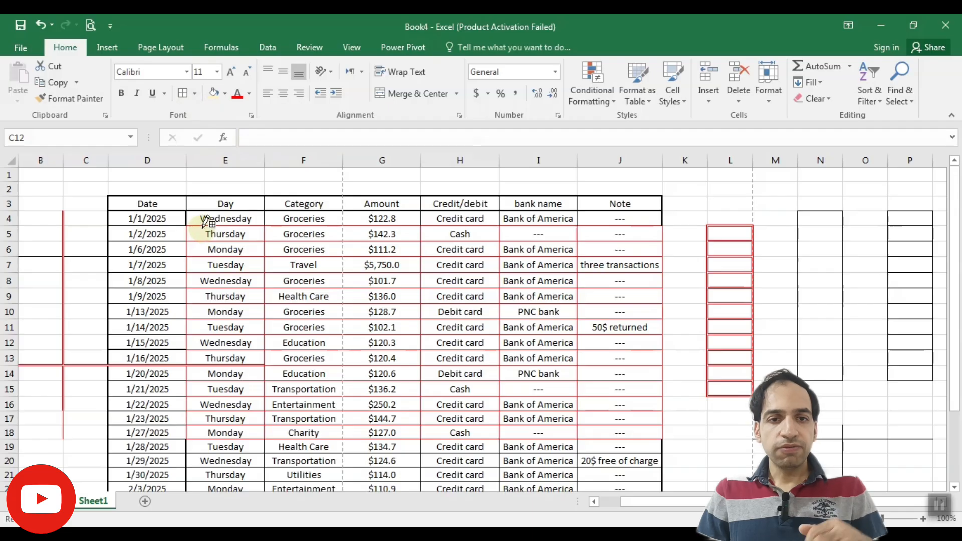
key("Escape")
Apply red double-line borders to the table rows 19 to 21 (D19:J21).
scroll(205, 313, "down", 2)
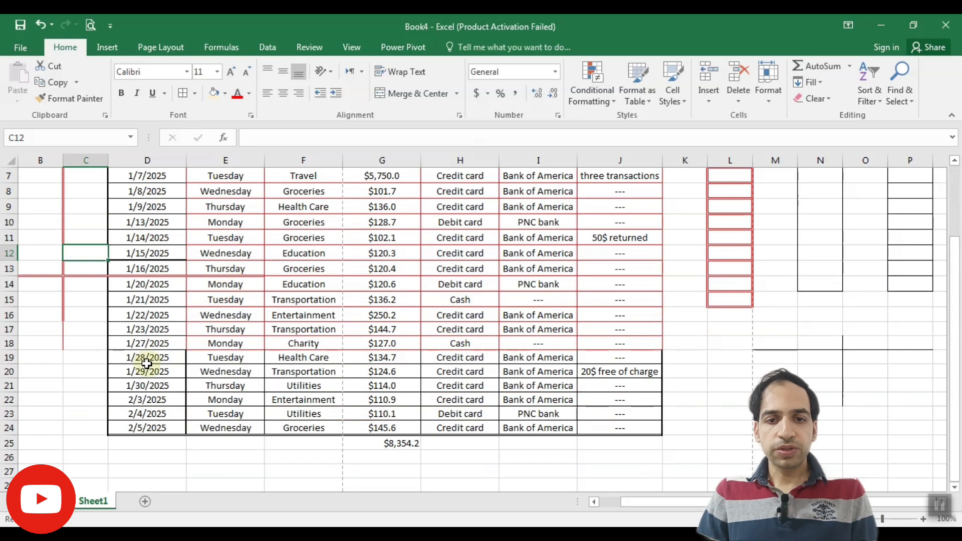
left_click_drag(147, 363, 589, 386)
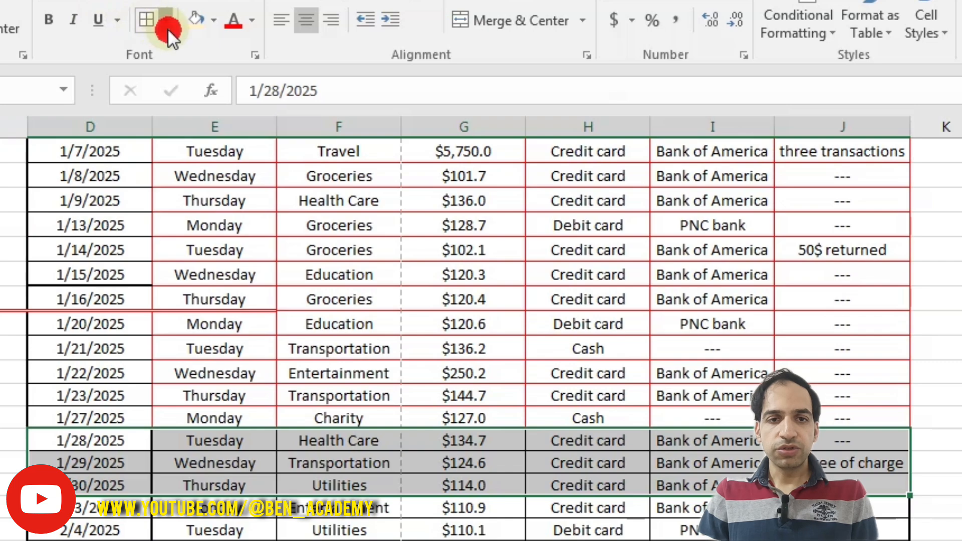
left_click(167, 28)
left_click(214, 212)
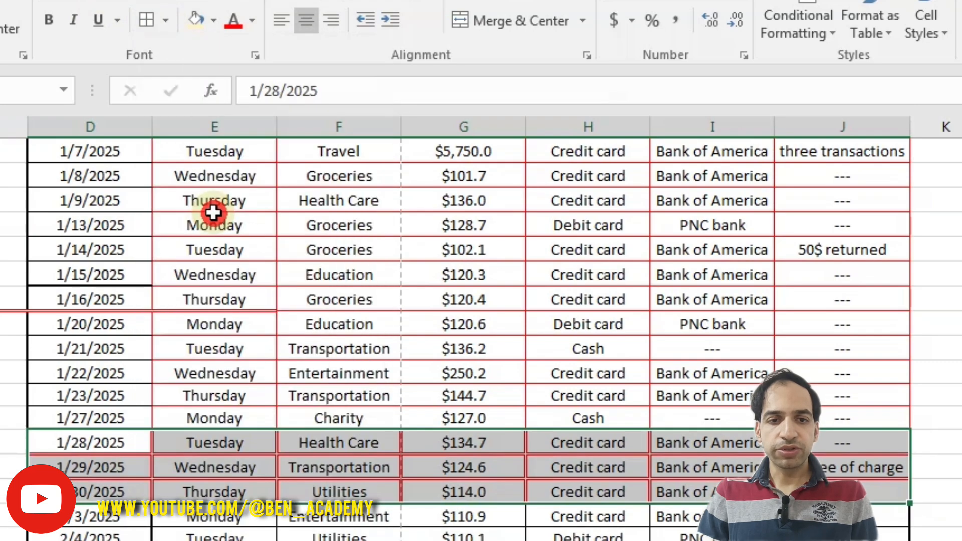
left_click(238, 370)
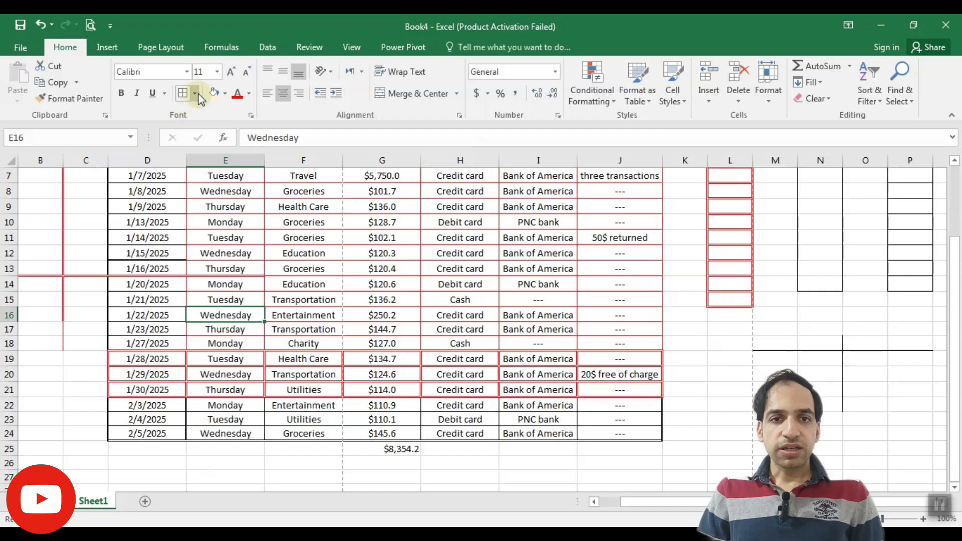
Set the line style to thick and apply red thick borders to the range D6:J11.
left_click(165, 20)
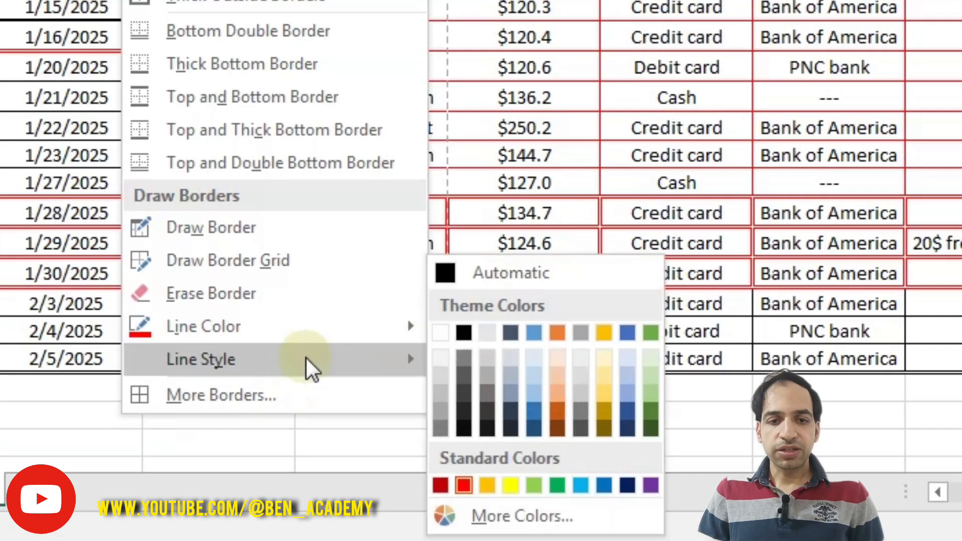
mouse_move(308, 368)
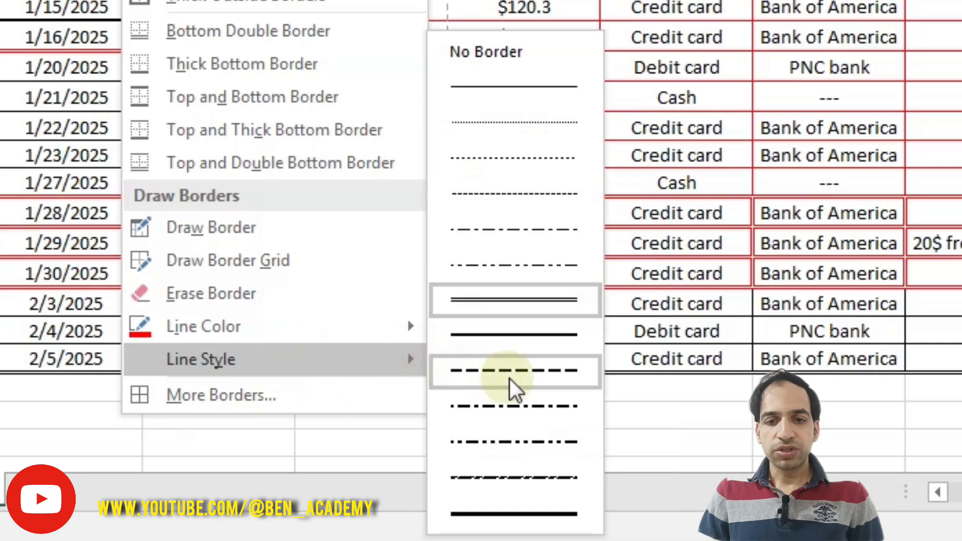
left_click(539, 527)
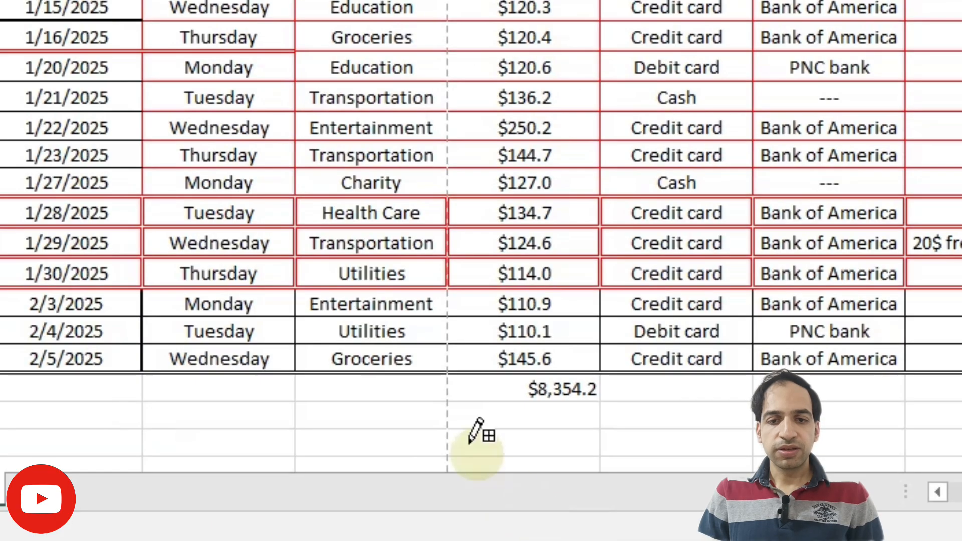
scroll(205, 306, "up", 2)
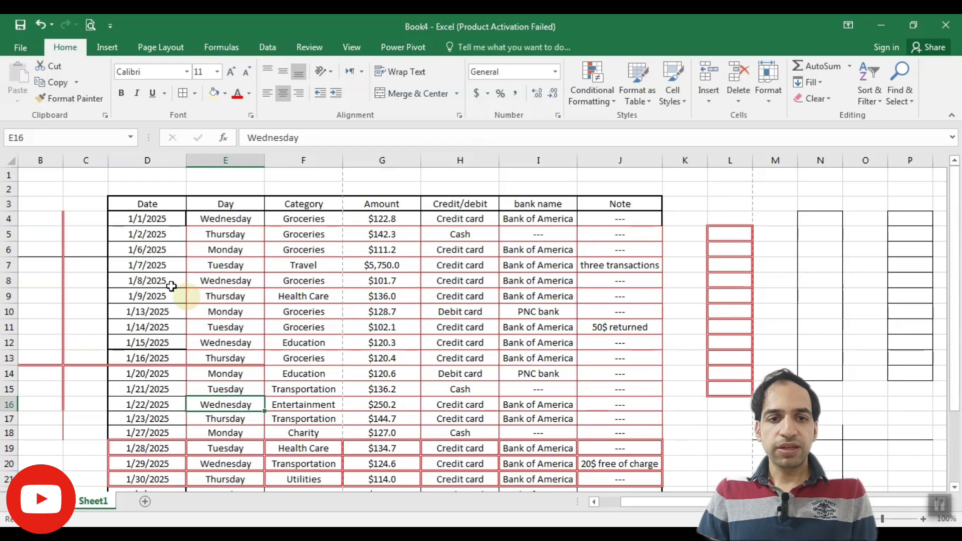
left_click_drag(152, 249, 611, 329)
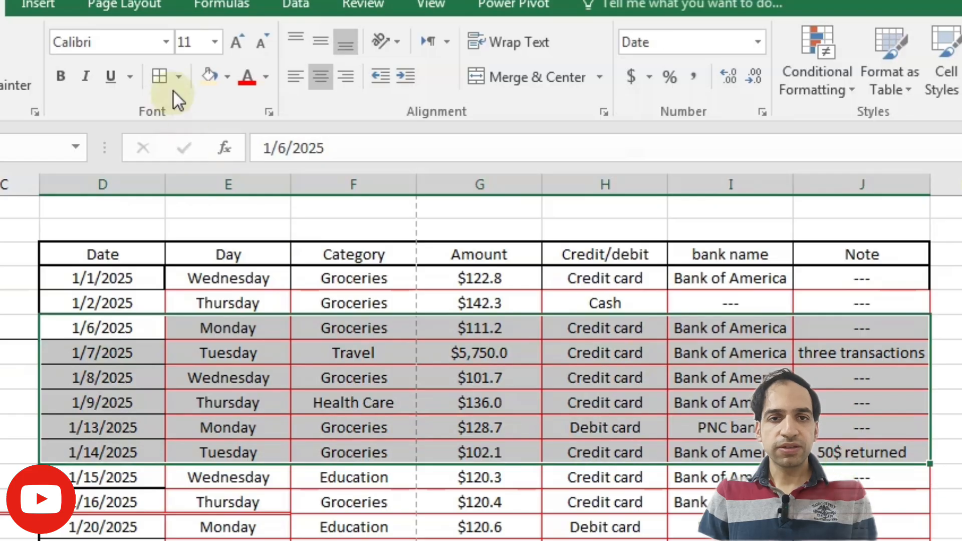
left_click(183, 94)
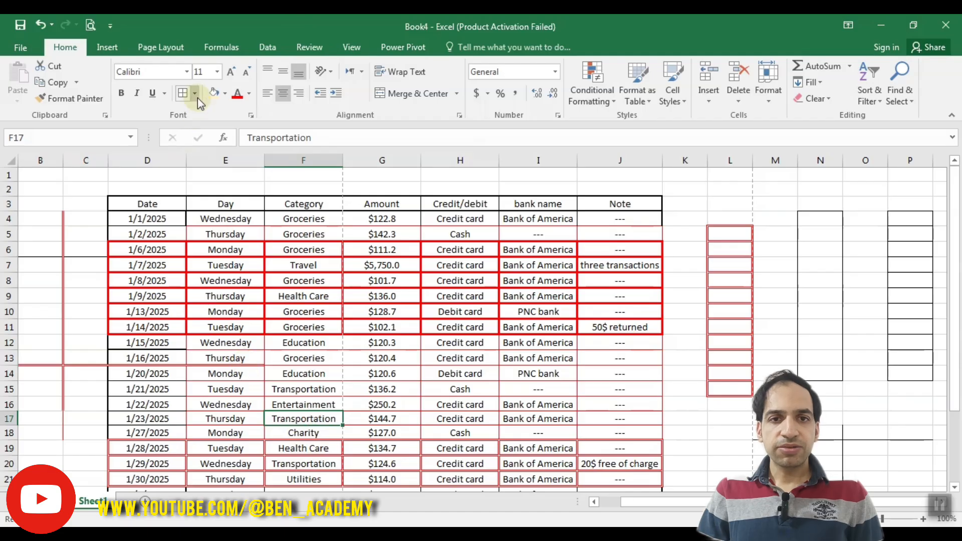
left_click(178, 77)
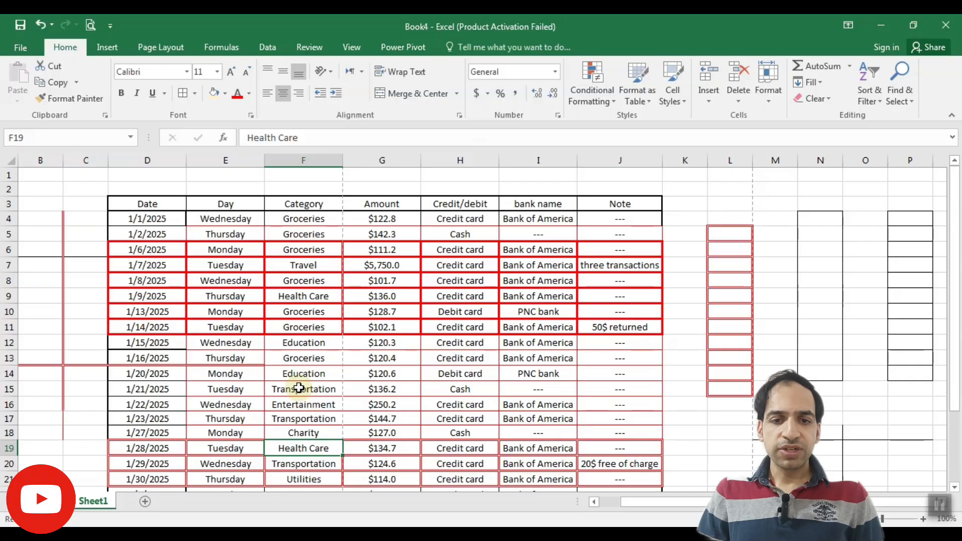
left_click(298, 387)
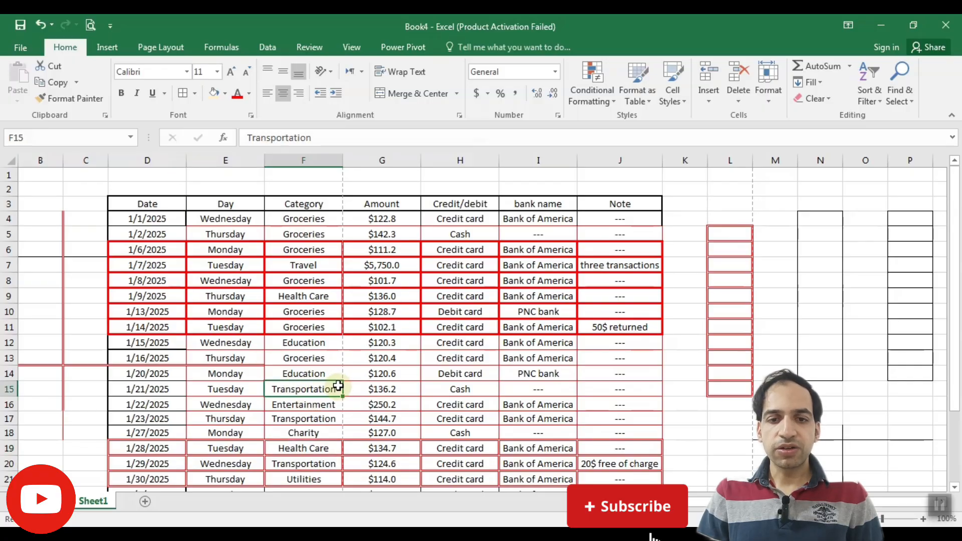
left_click(342, 411)
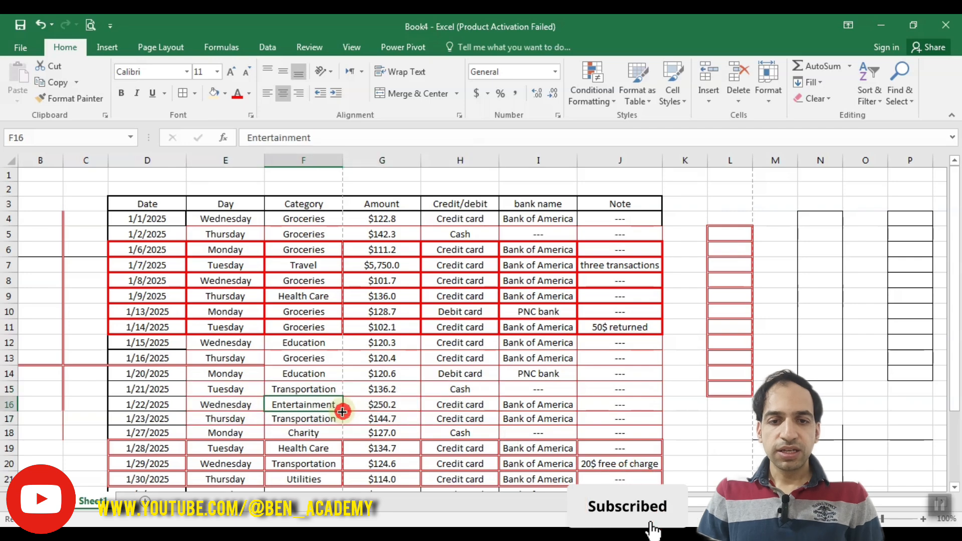
Open More Borders for E15:H17 and add light green slanted dash-dot left and right borders.
left_click_drag(250, 391, 468, 411)
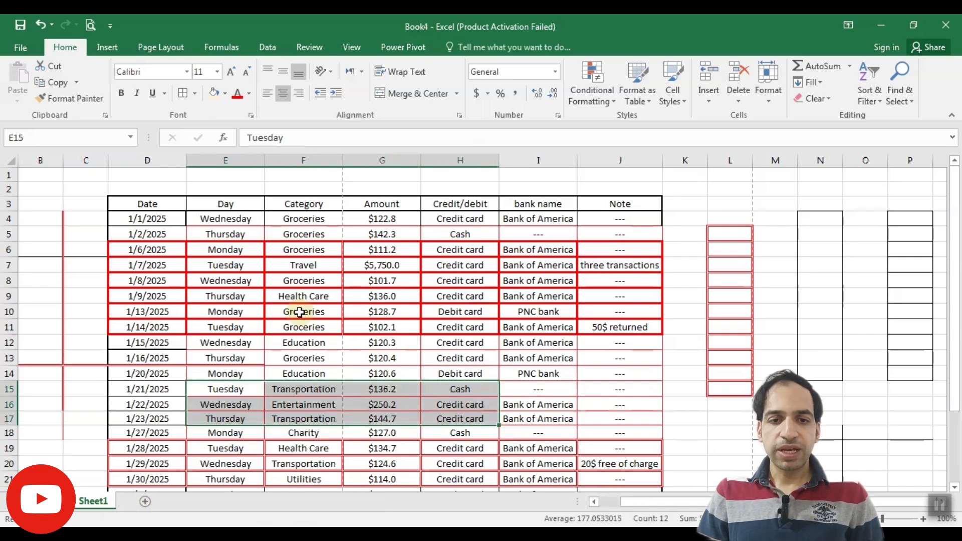
left_click(195, 94)
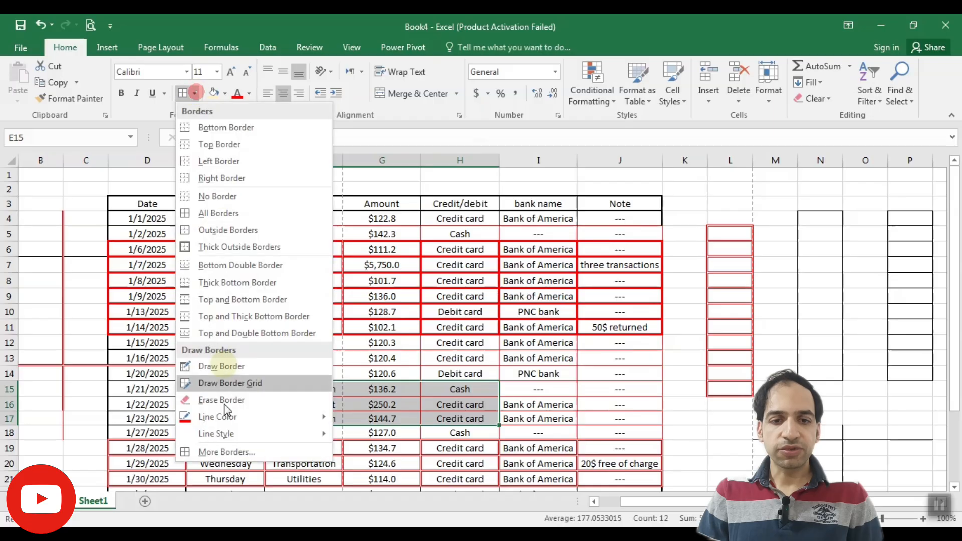
left_click(268, 453)
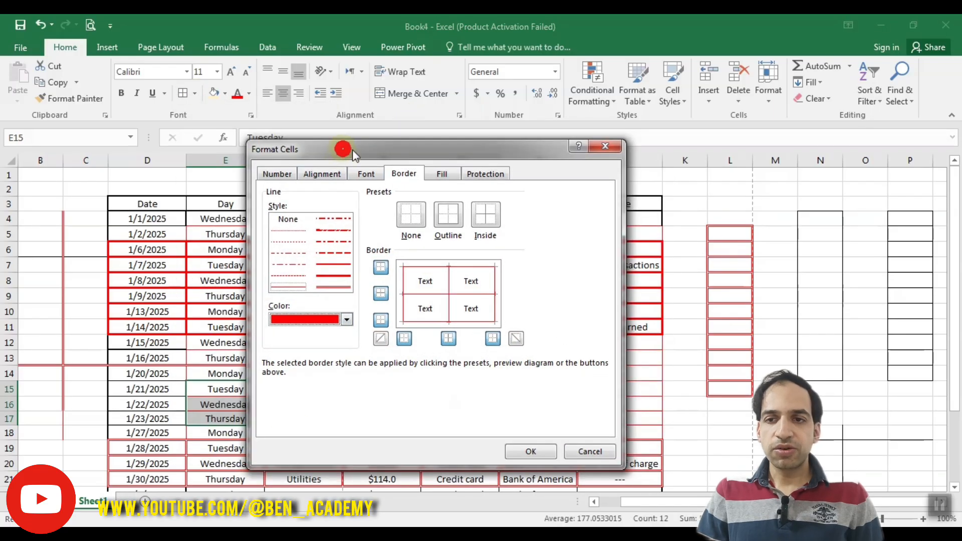
left_click_drag(353, 150, 647, 147)
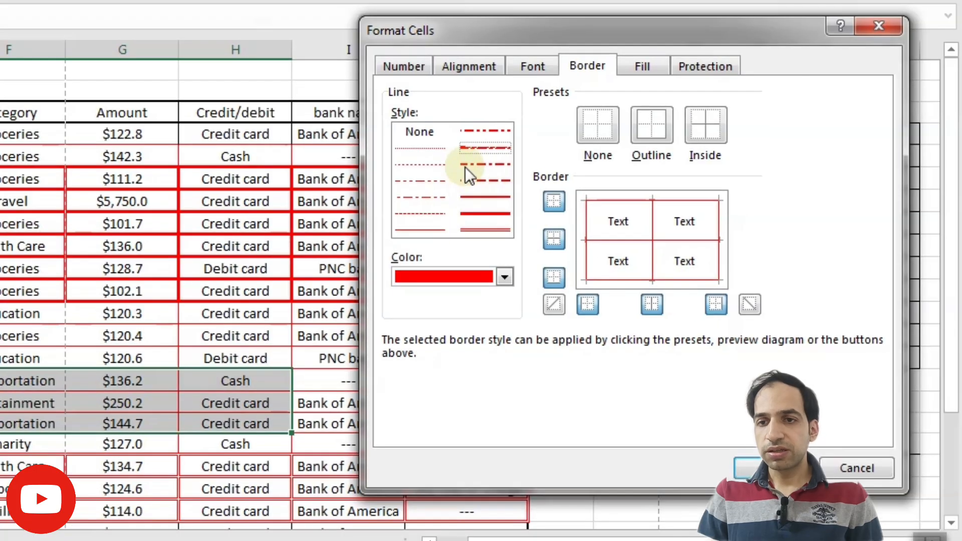
left_click(454, 161)
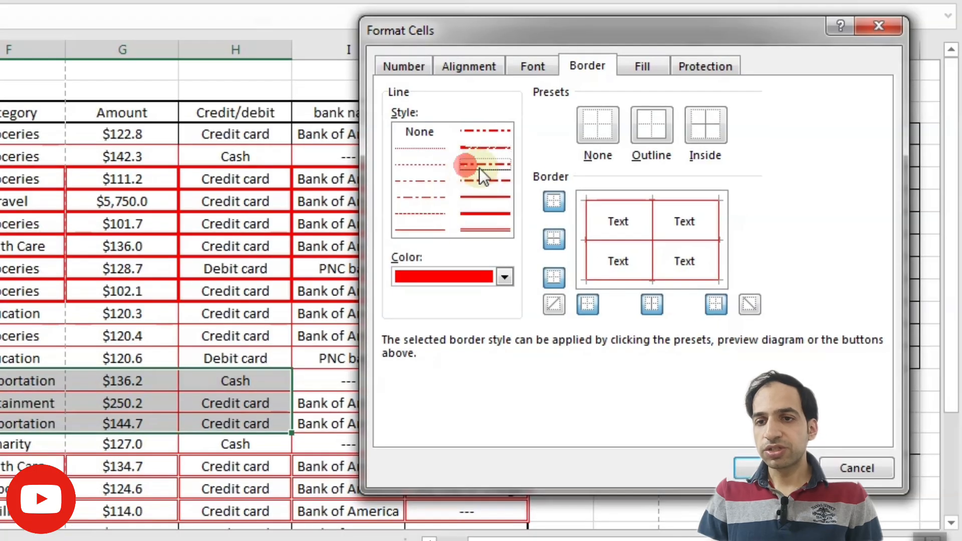
left_click(486, 146)
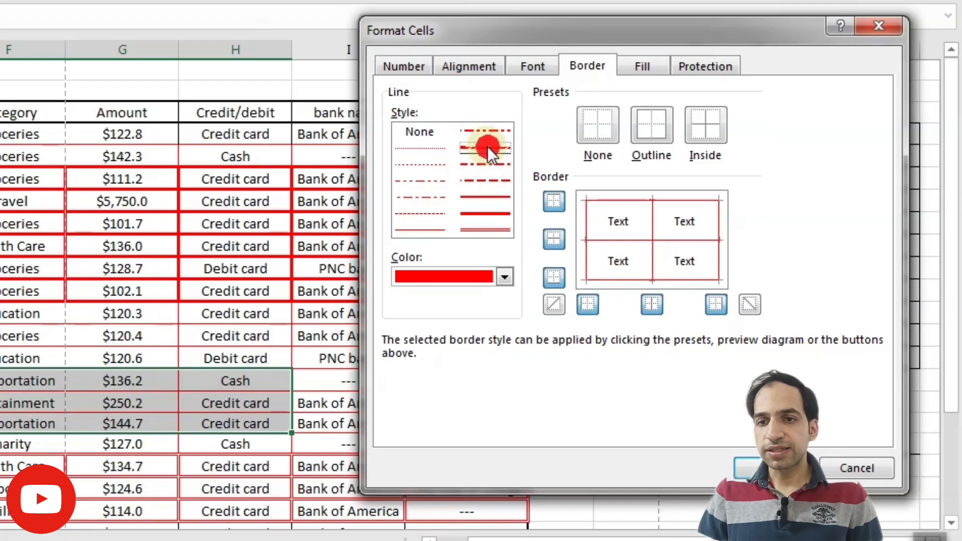
left_click(504, 276)
left_click(472, 459)
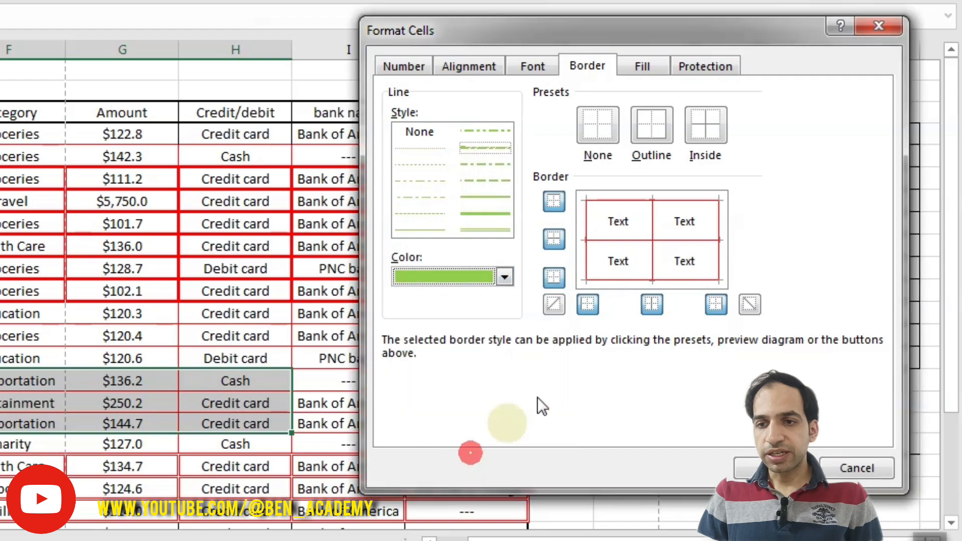
left_click(587, 303)
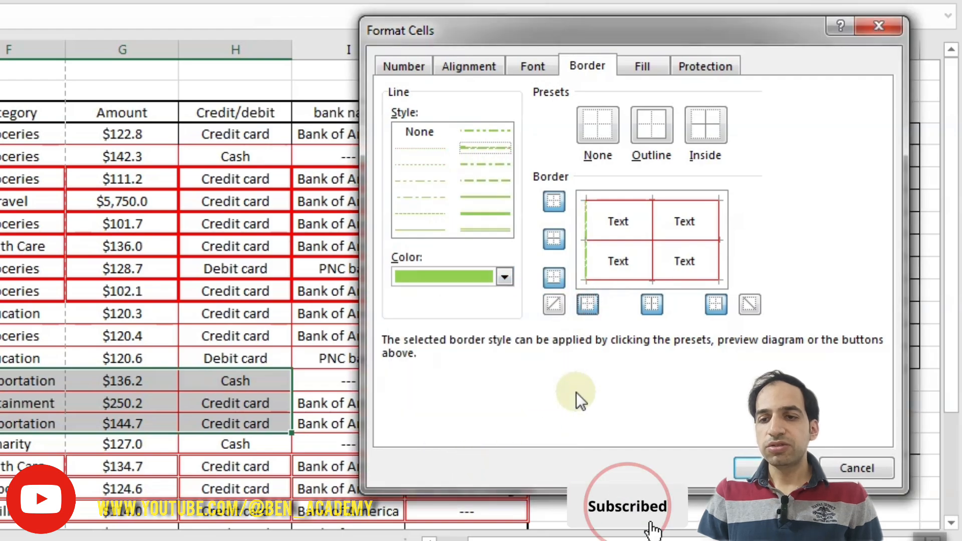
left_click(716, 303)
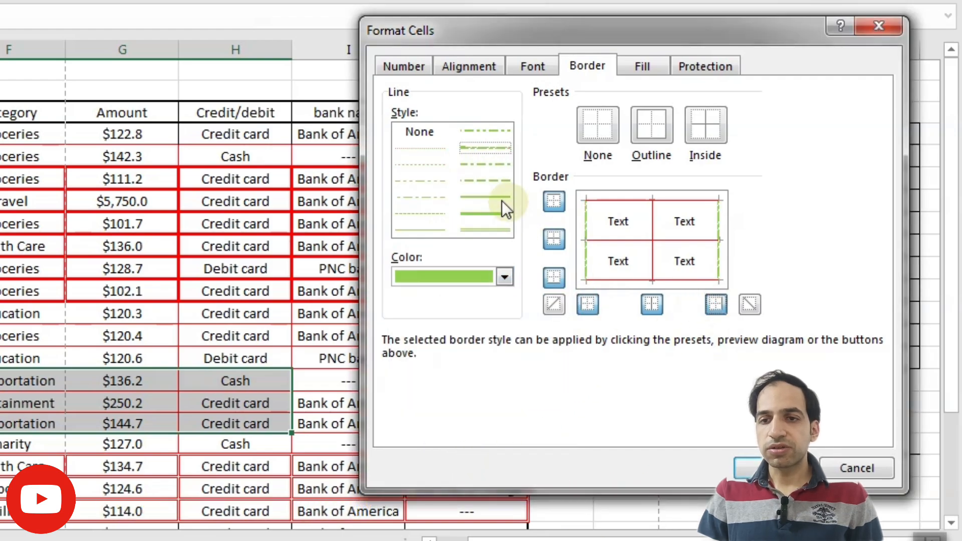
Add a light blue medium-weight bottom border to the selection in the Format Cells dialog.
left_click(489, 213)
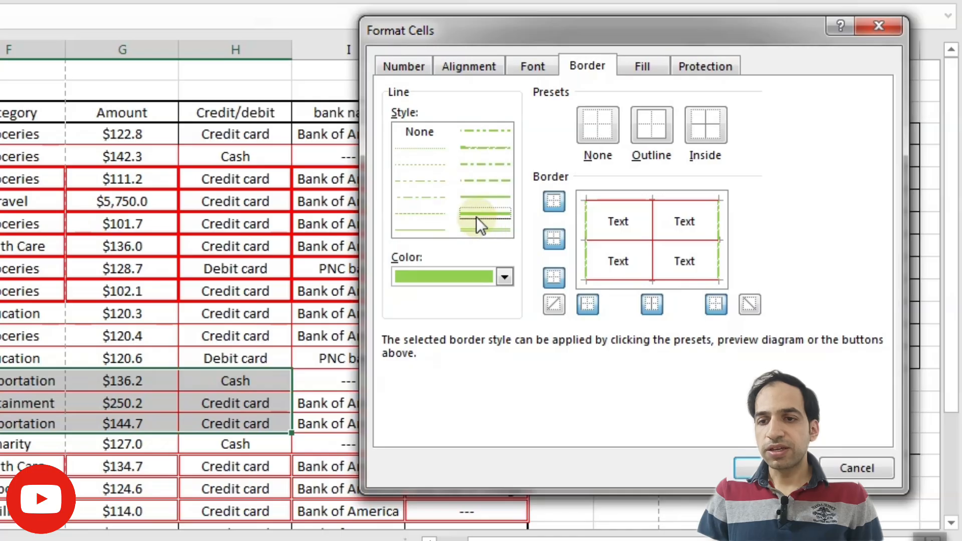
left_click(505, 277)
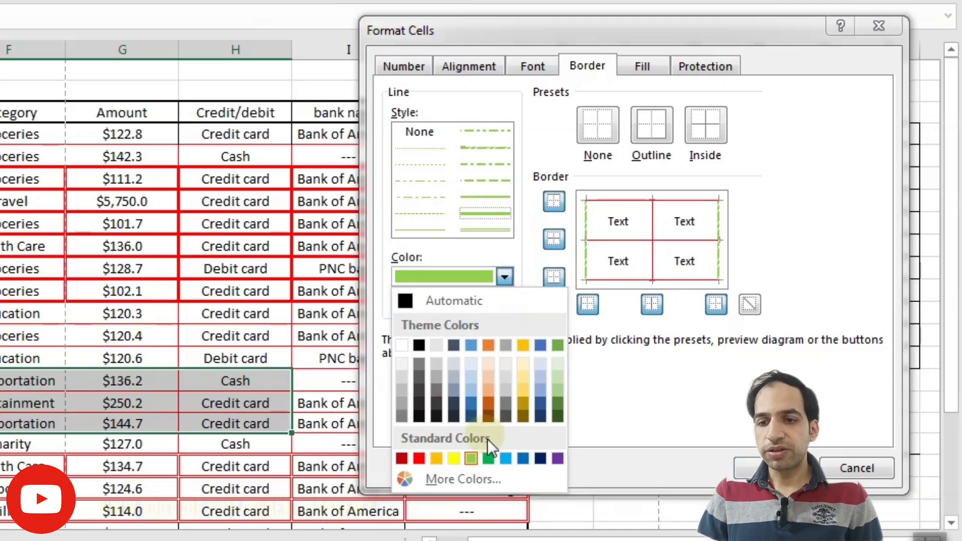
left_click(506, 459)
left_click(554, 277)
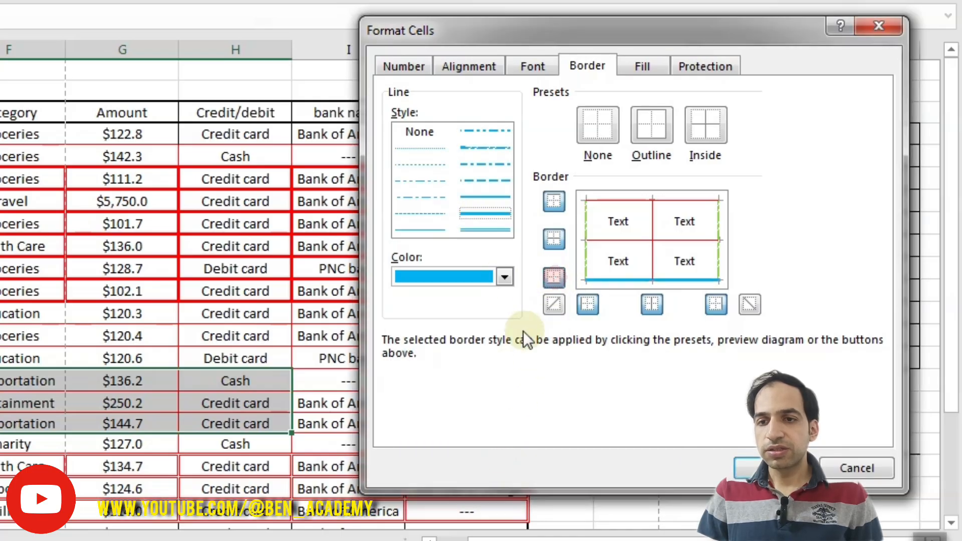
Add a gold double-line top border to the selection in the Format Cells dialog.
left_click(471, 229)
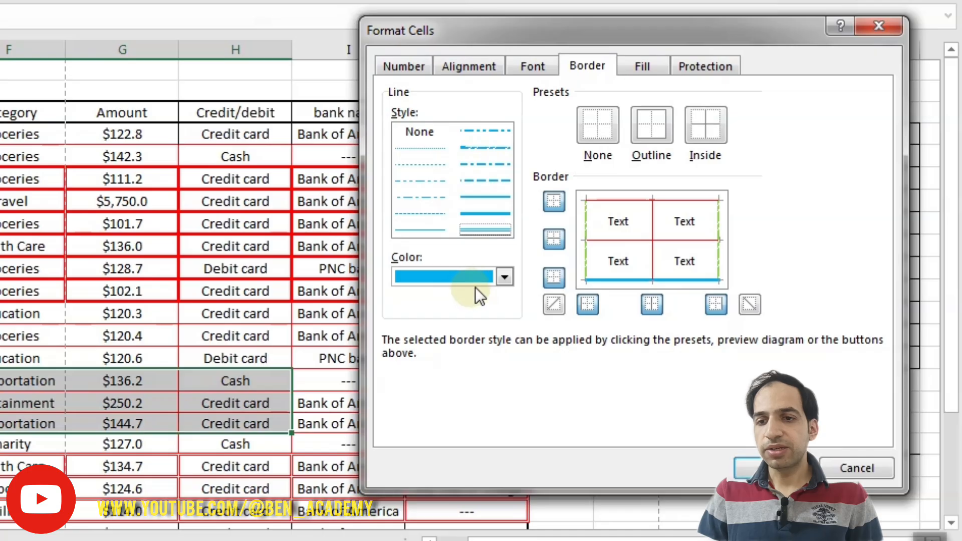
left_click(503, 277)
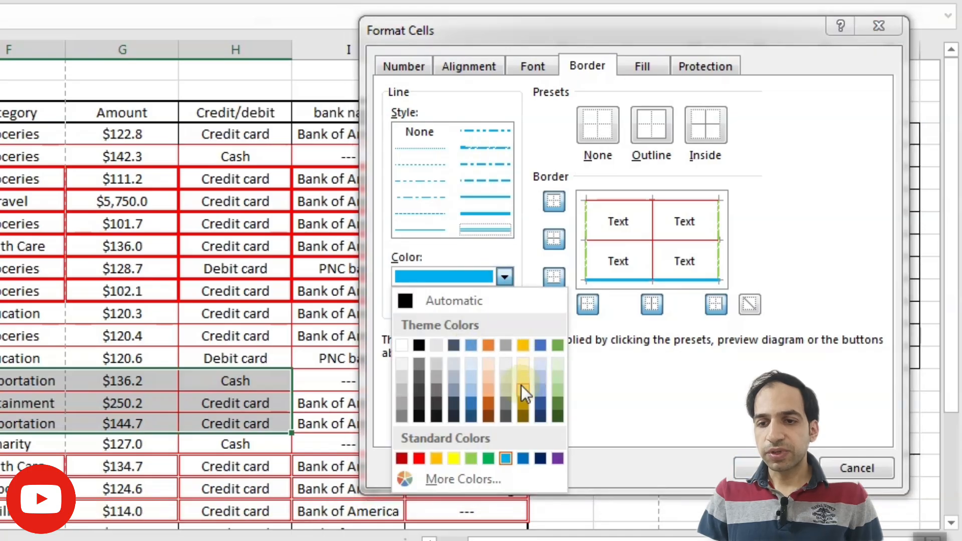
left_click(523, 350)
left_click(554, 202)
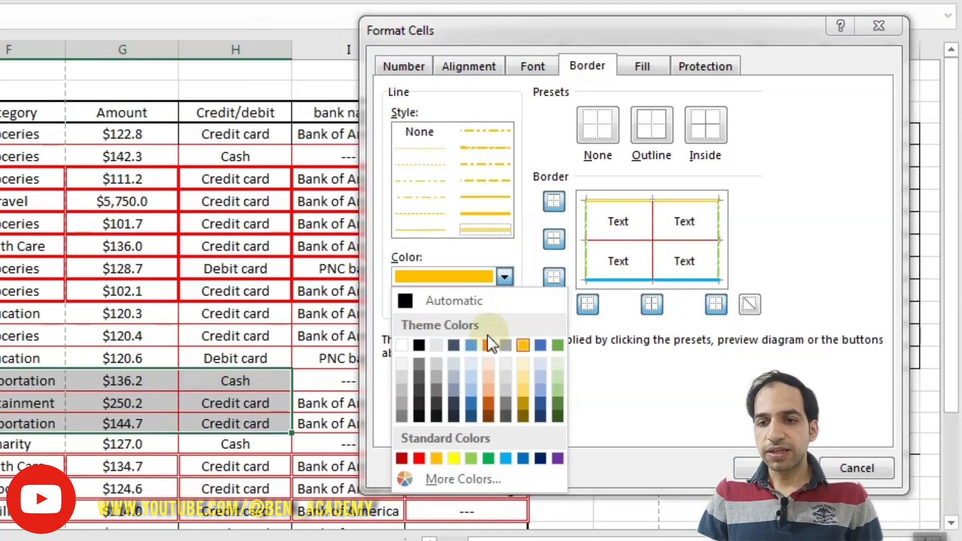
Add light blue dotted inside horizontal and vertical borders to the selection in the Format Cells dialog and apply them.
left_click(453, 459)
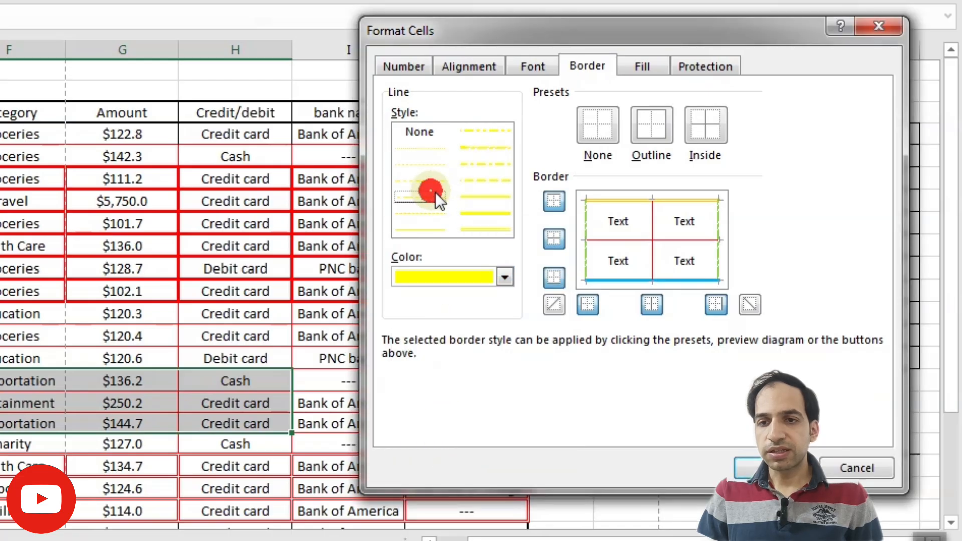
left_click(498, 276)
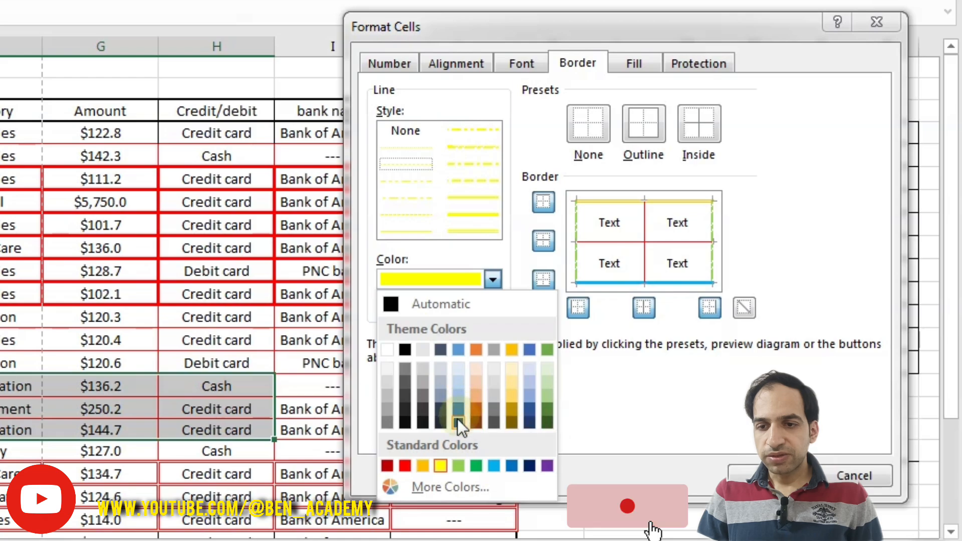
left_click(494, 466)
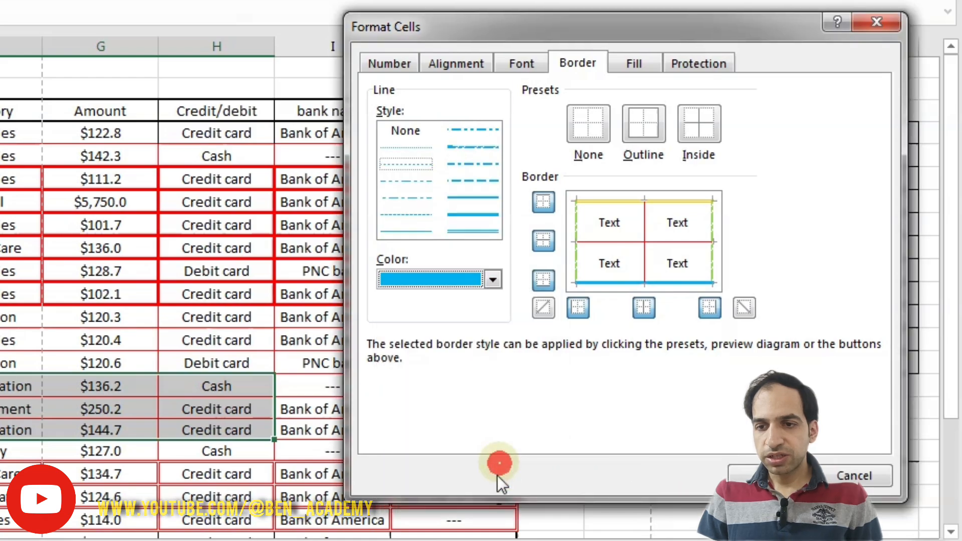
left_click(544, 241)
left_click(644, 306)
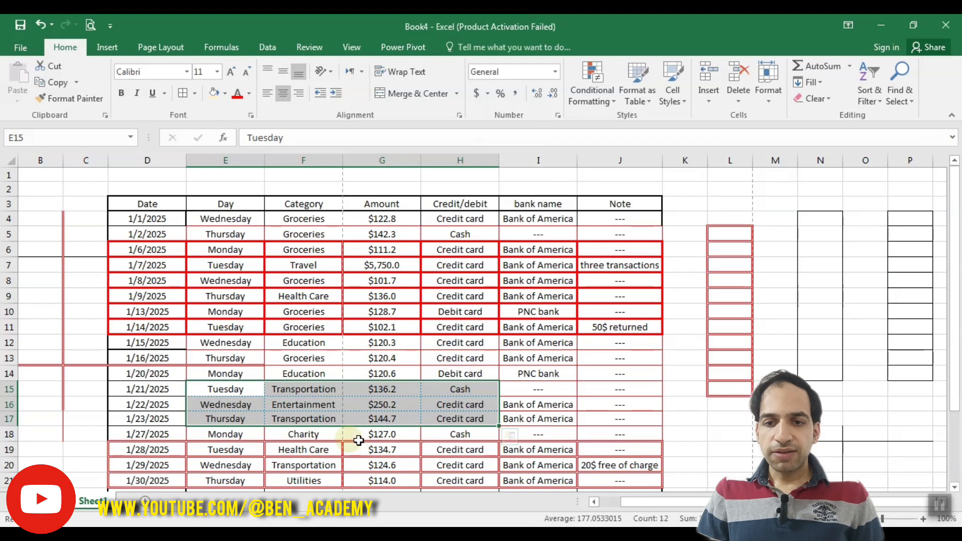
left_click(613, 404)
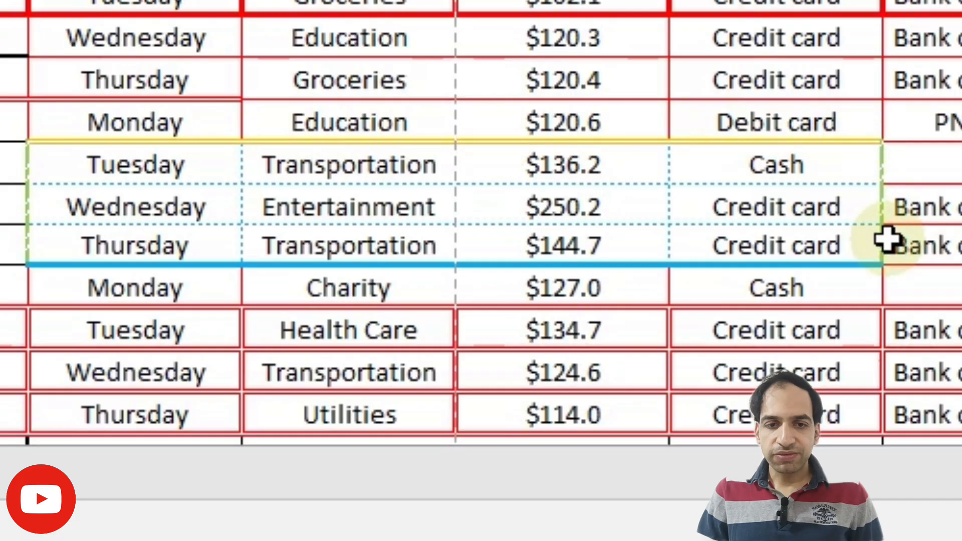
Reselect the range E15:H17 and then deselect it to examine the applied borders.
left_click_drag(742, 157, 61, 245)
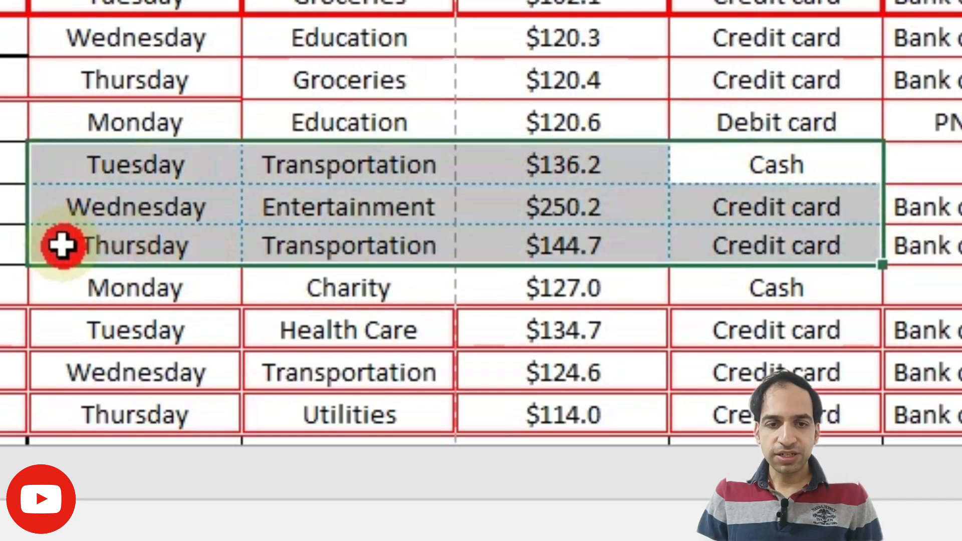
left_click(15, 205)
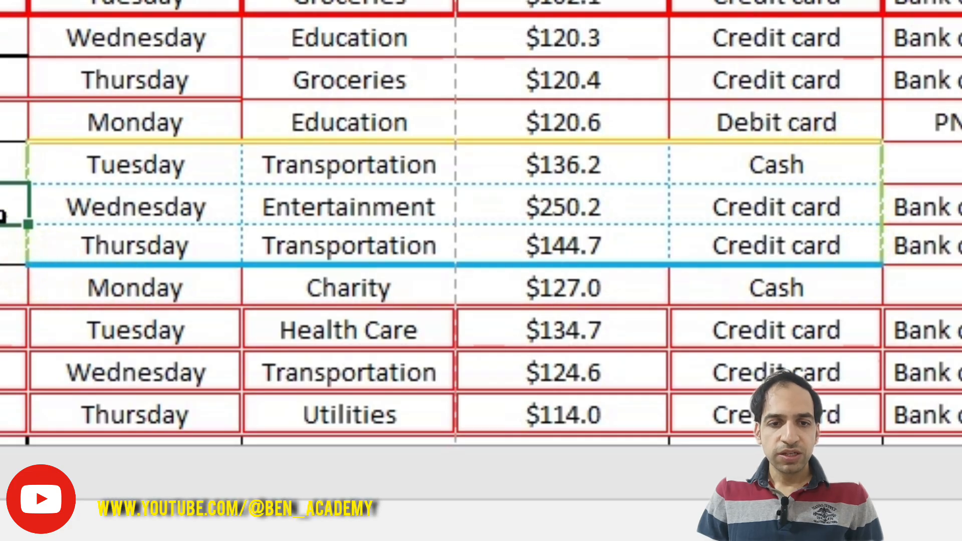
left_click(922, 165)
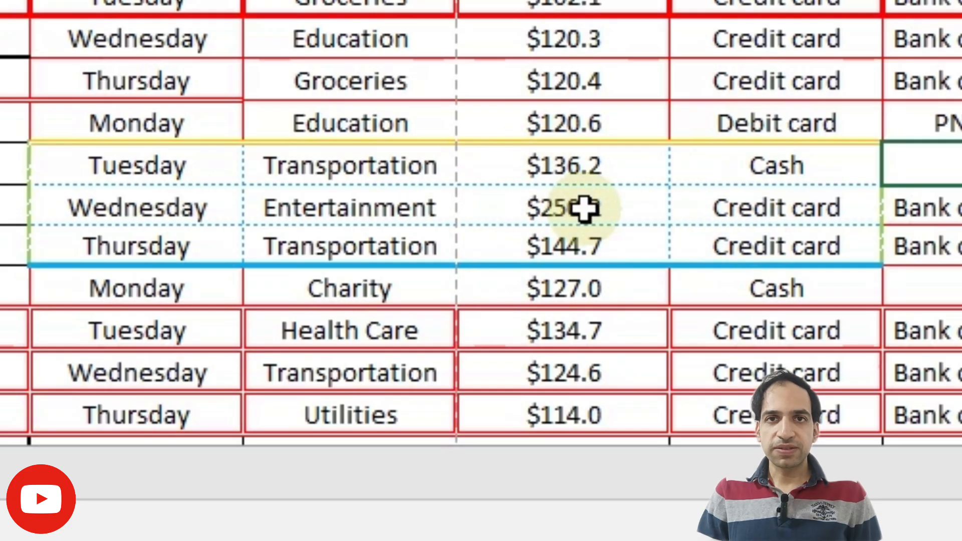
left_click(632, 138)
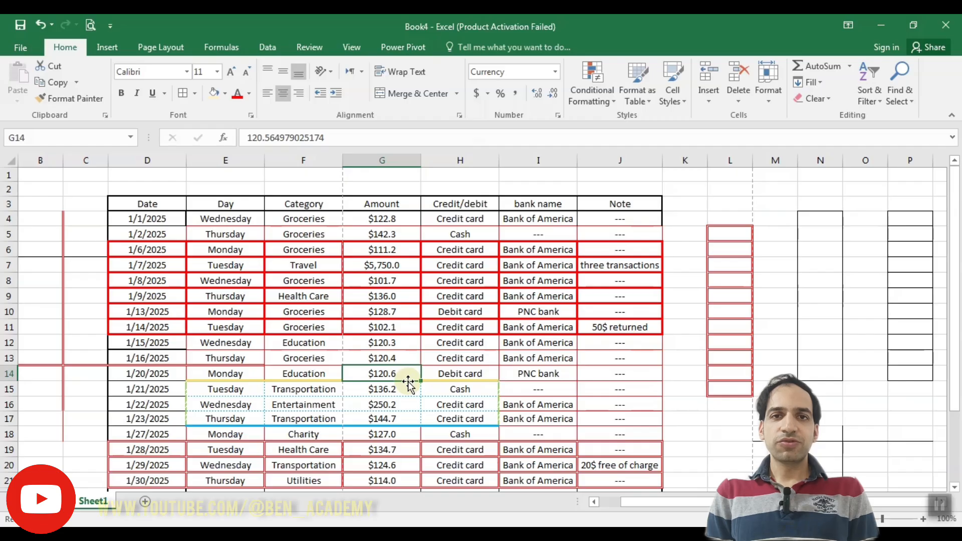